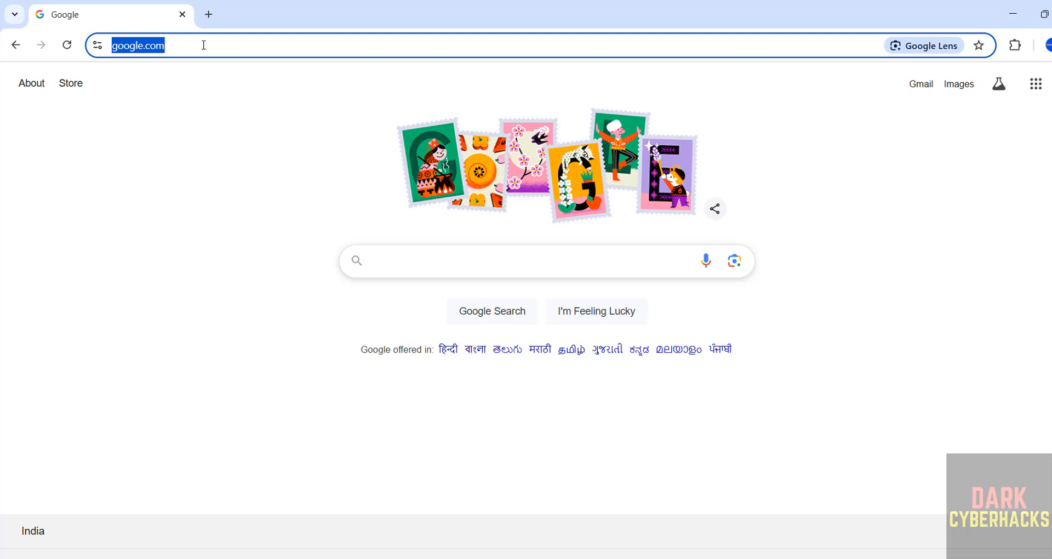
# Replace google.com with kali.org in Chrome's address bar and load the site.
pyautogui.press('BackSpace')
pyautogui.write('kali.')
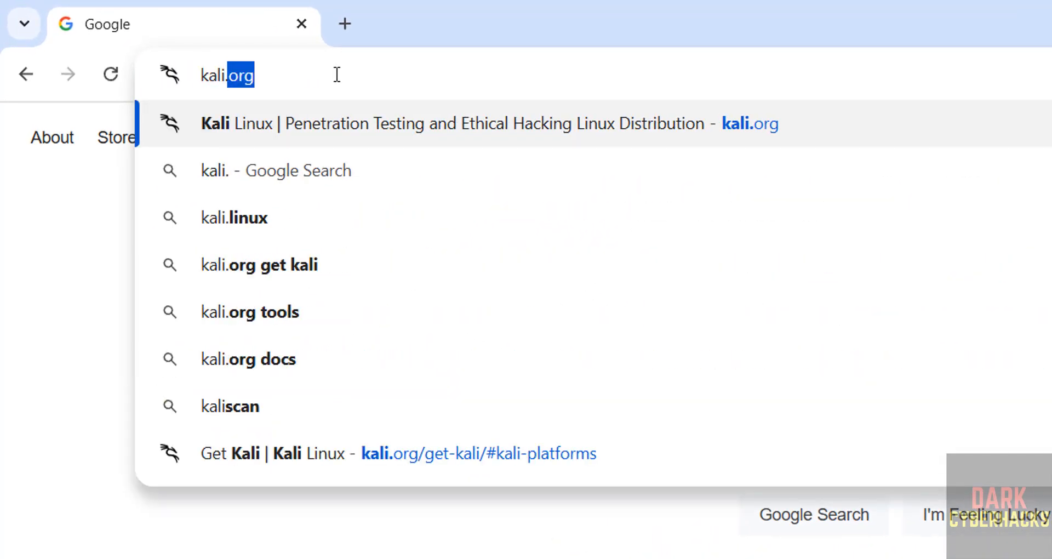
pyautogui.write('orf')
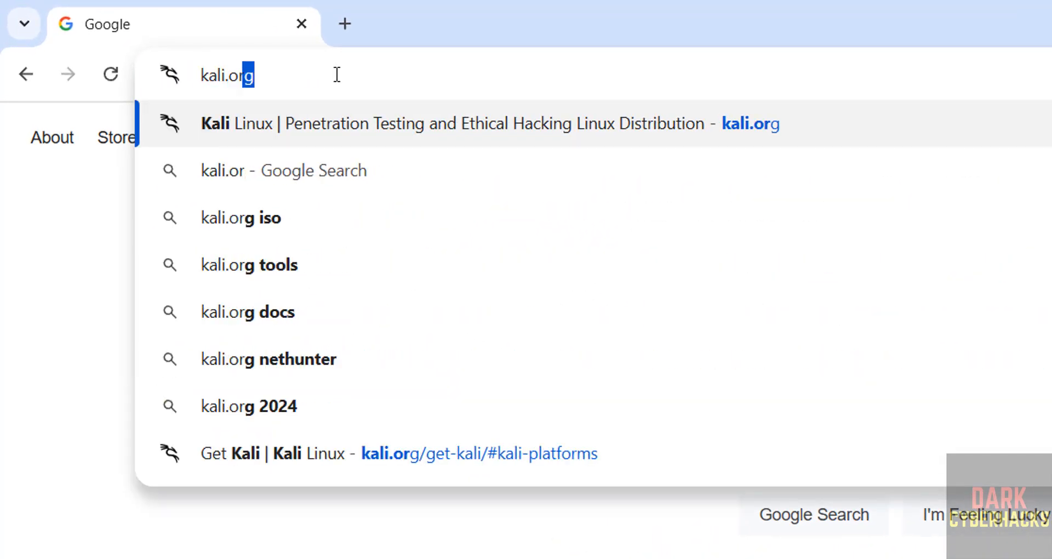
pyautogui.press('BackSpace')
pyautogui.write('g')
pyautogui.press('Return')
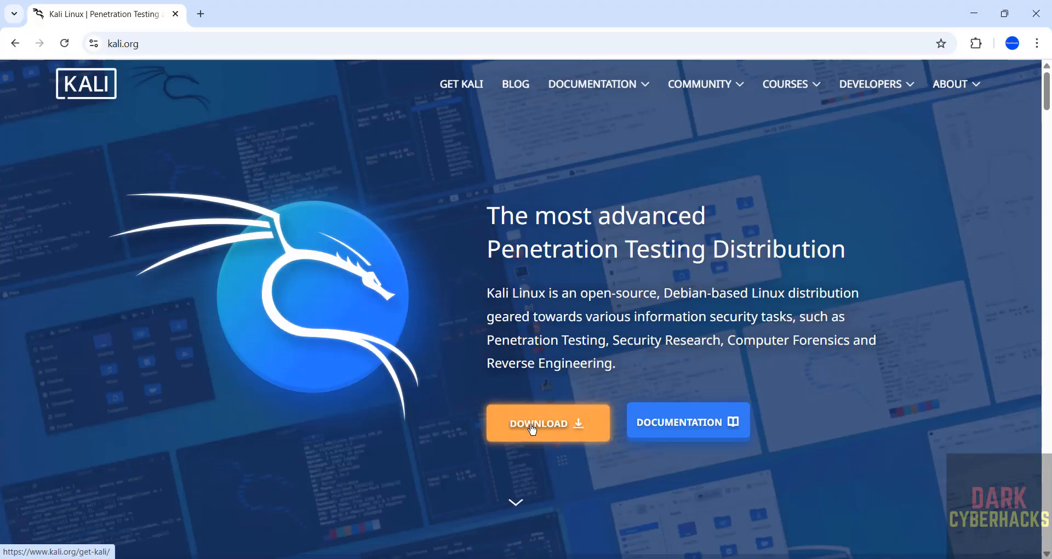
# Download the recommended x86_64 Kali 2025.1a installer ISO from the Installer Images section.
pyautogui.click(531, 433)
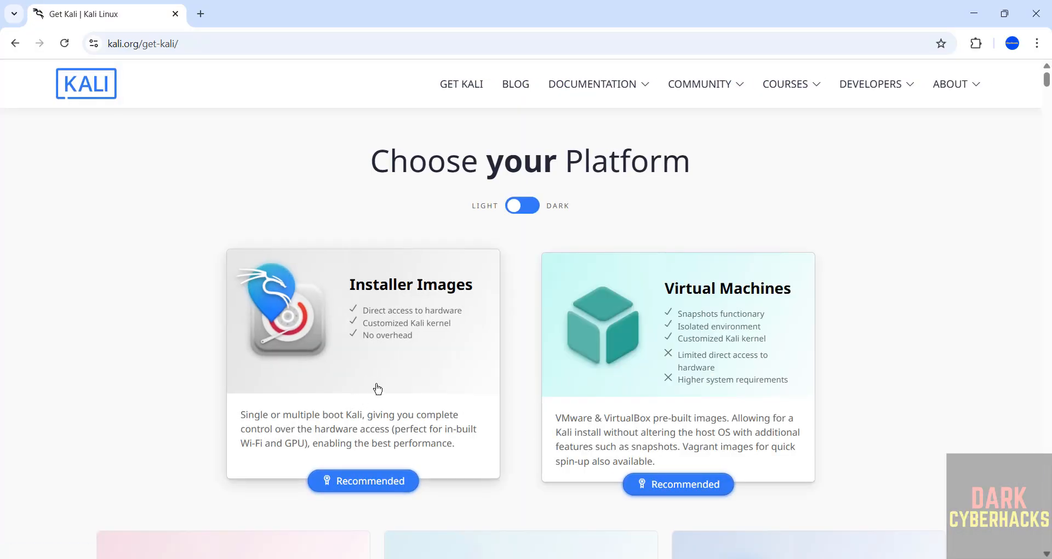
pyautogui.click(388, 377)
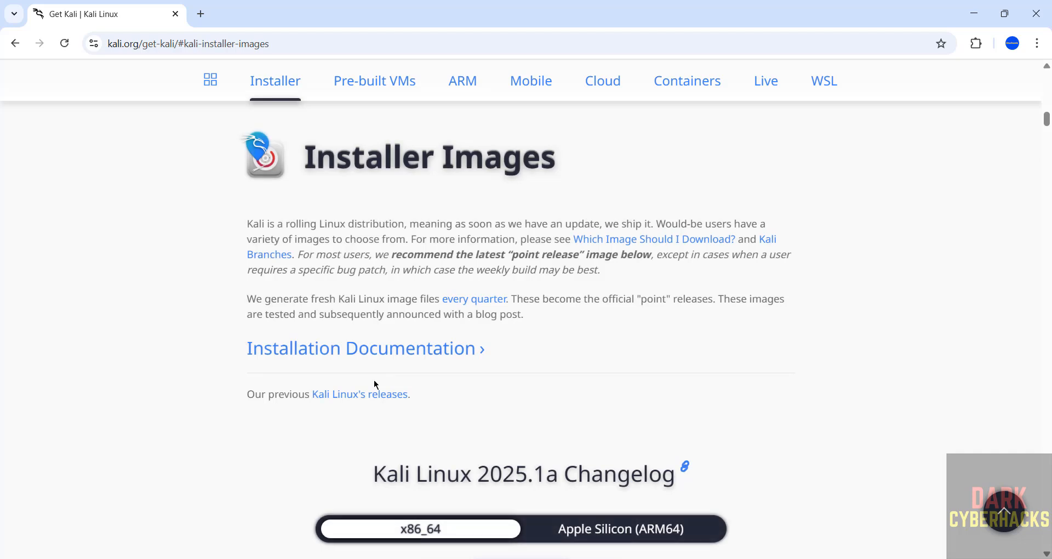
pyautogui.scroll(-3, 294, 448)
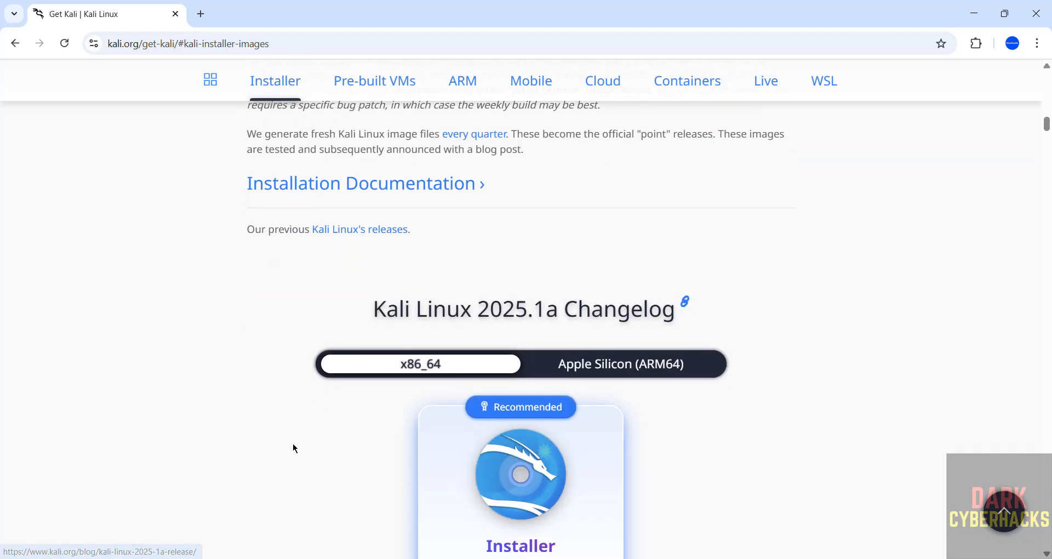
pyautogui.scroll(-1, 294, 448)
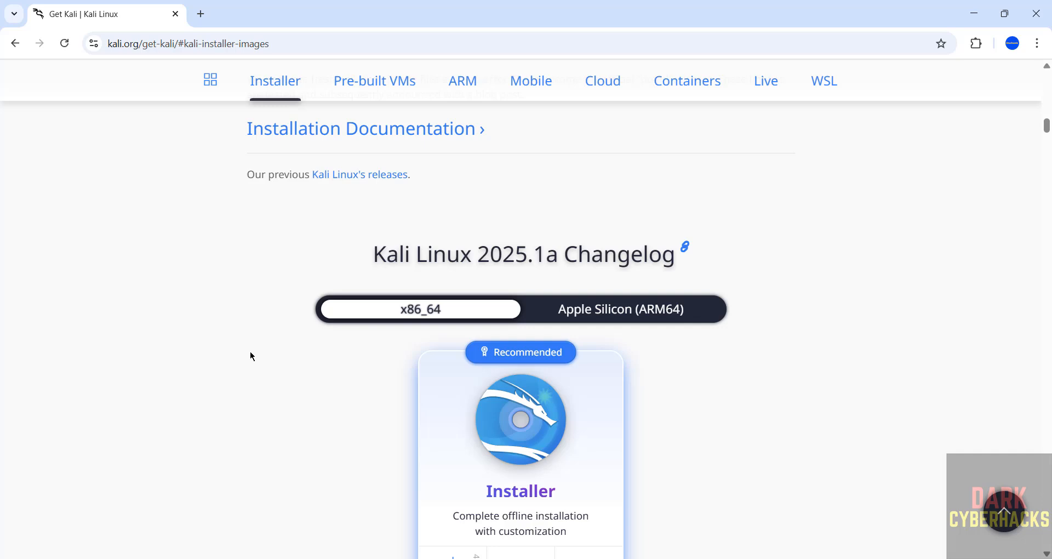
pyautogui.scroll(-2, 251, 356)
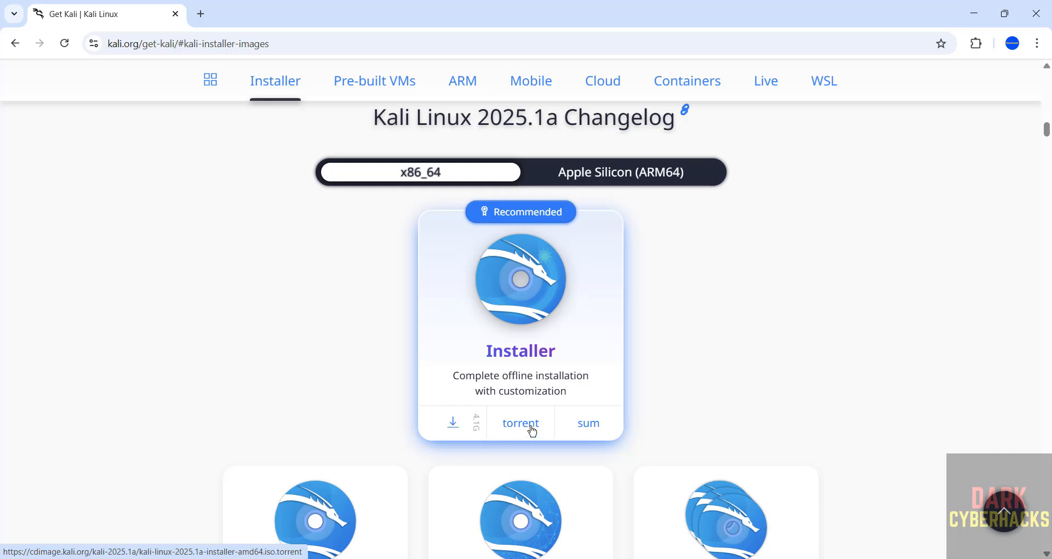
pyautogui.click(447, 424)
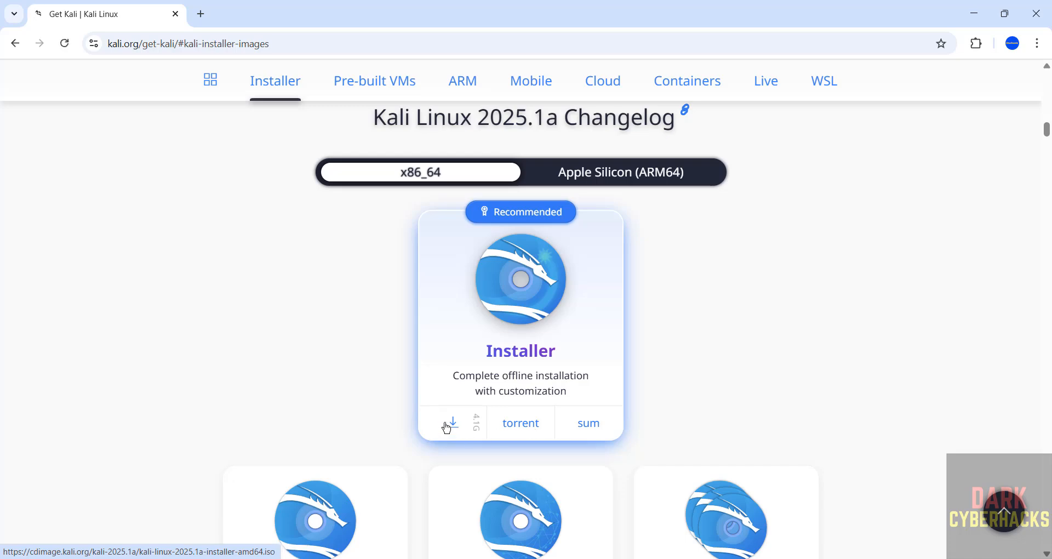
pyautogui.hotkey('ctrl', 'j')
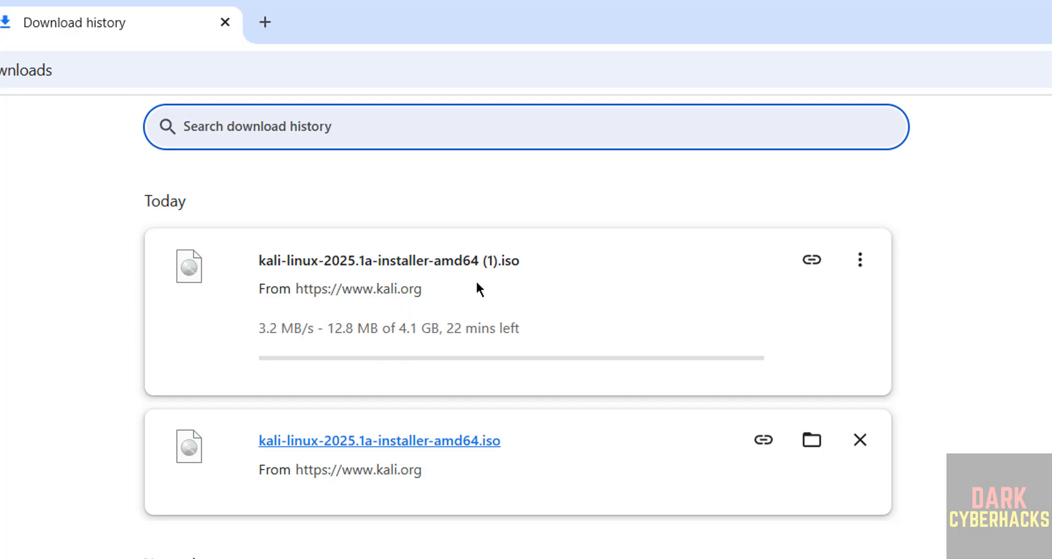
# Cancel the duplicate Kali (1).iso download and remove it from Chrome's download history.
pyautogui.click(860, 262)
pyautogui.click(834, 304)
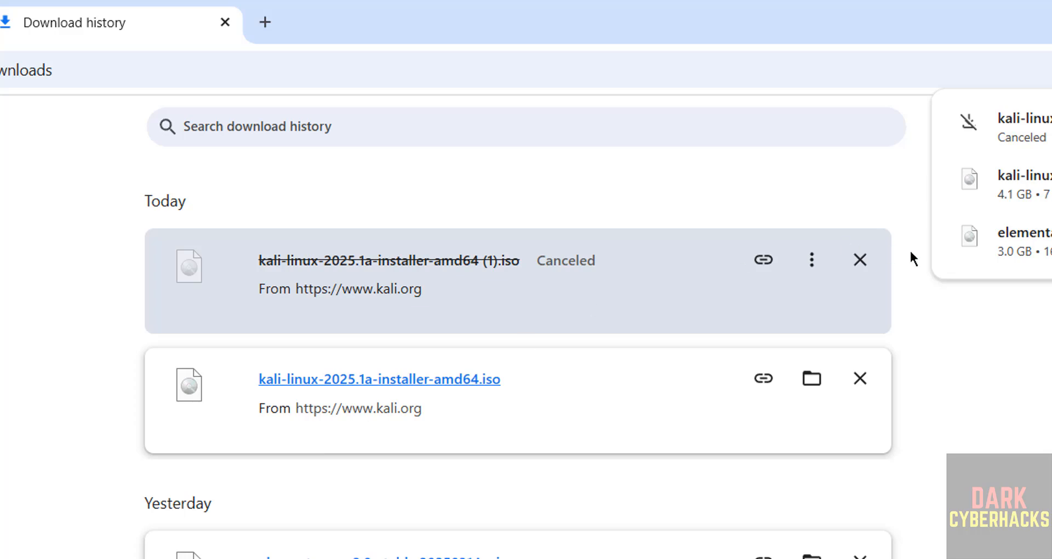
pyautogui.click(859, 262)
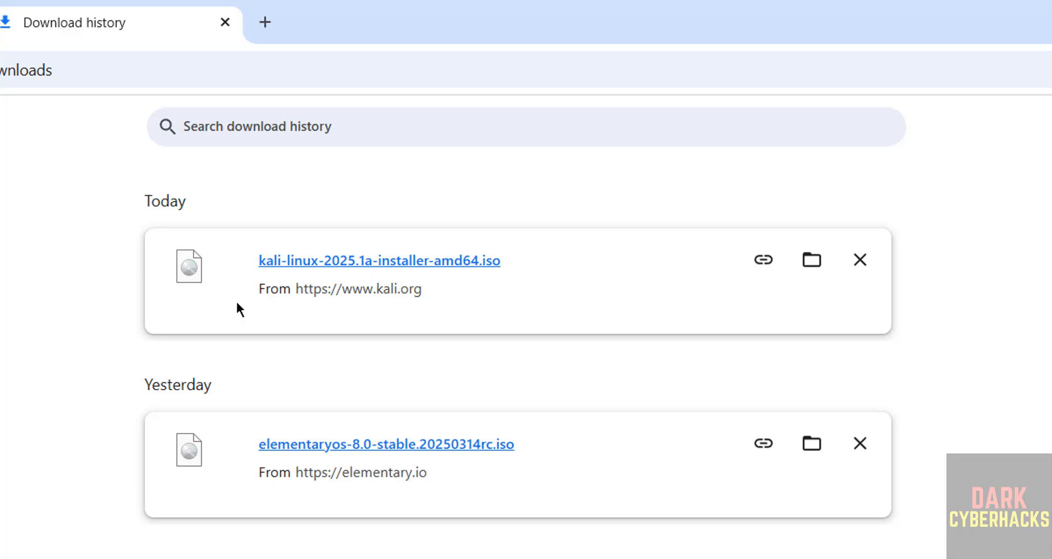
pyautogui.press('super')
# Launch VMware Workstation Pro and start a Typical new virtual machine from the File menu.
pyautogui.write('vmwar')
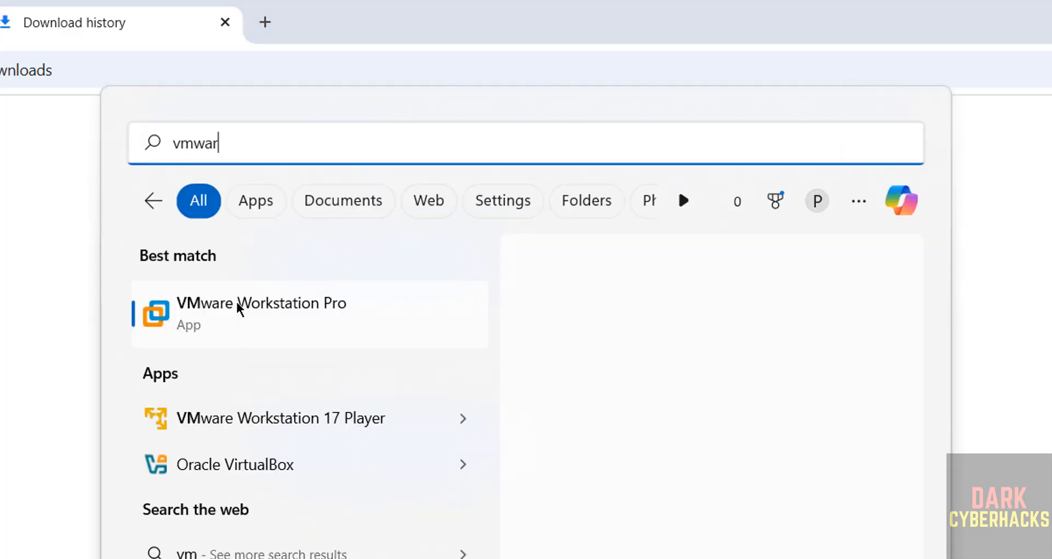
pyautogui.write('e')
pyautogui.click(236, 301)
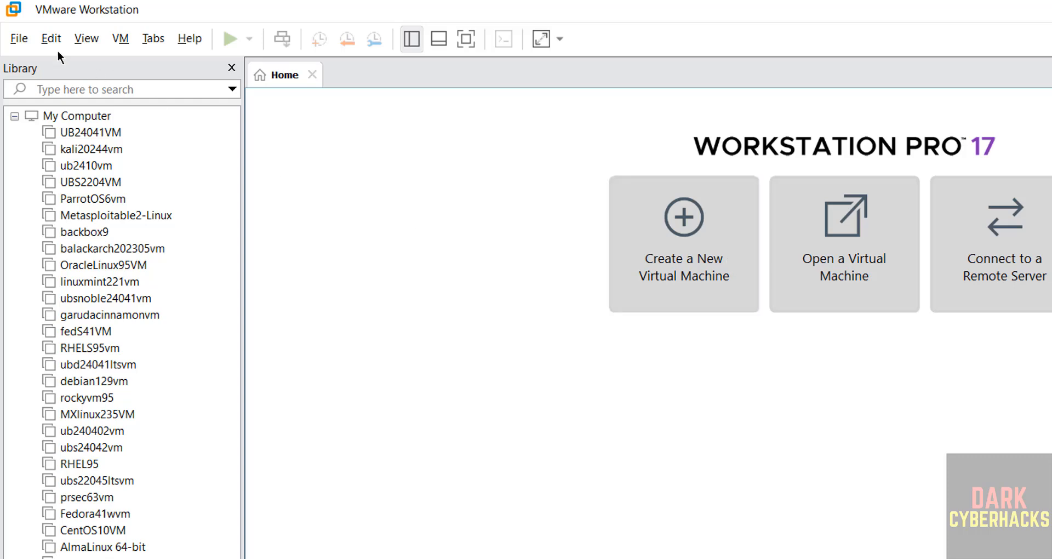
pyautogui.click(21, 40)
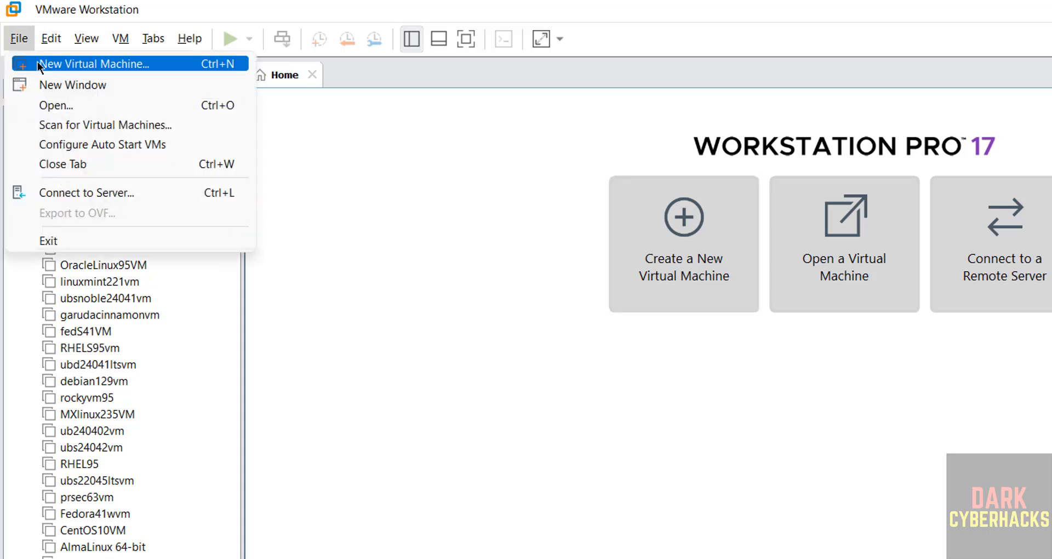
pyautogui.click(38, 64)
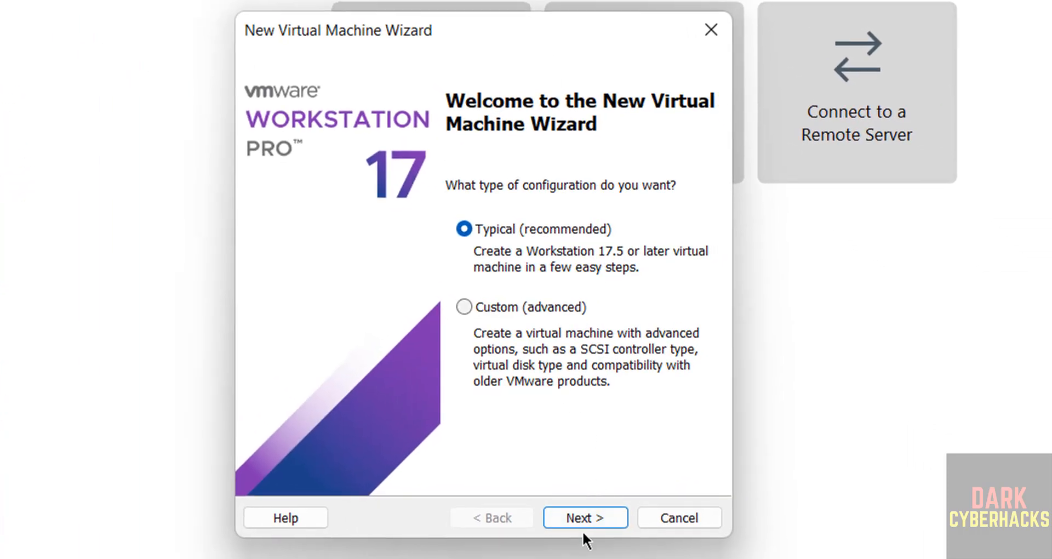
pyautogui.click(585, 524)
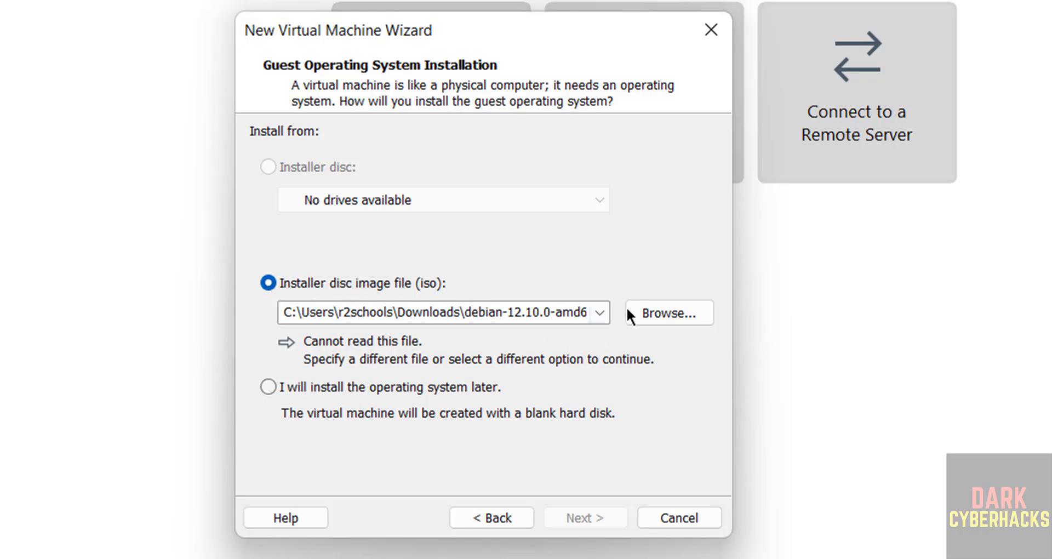
# Use kali-linux-2025.1a-installer-amd64.iso as the installer disc image.
pyautogui.click(669, 315)
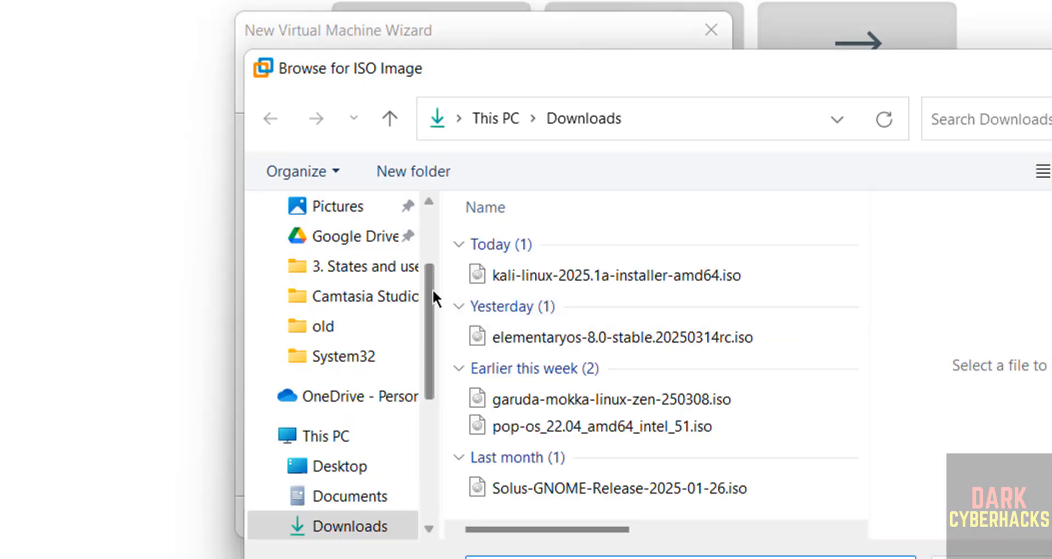
pyautogui.click(539, 277)
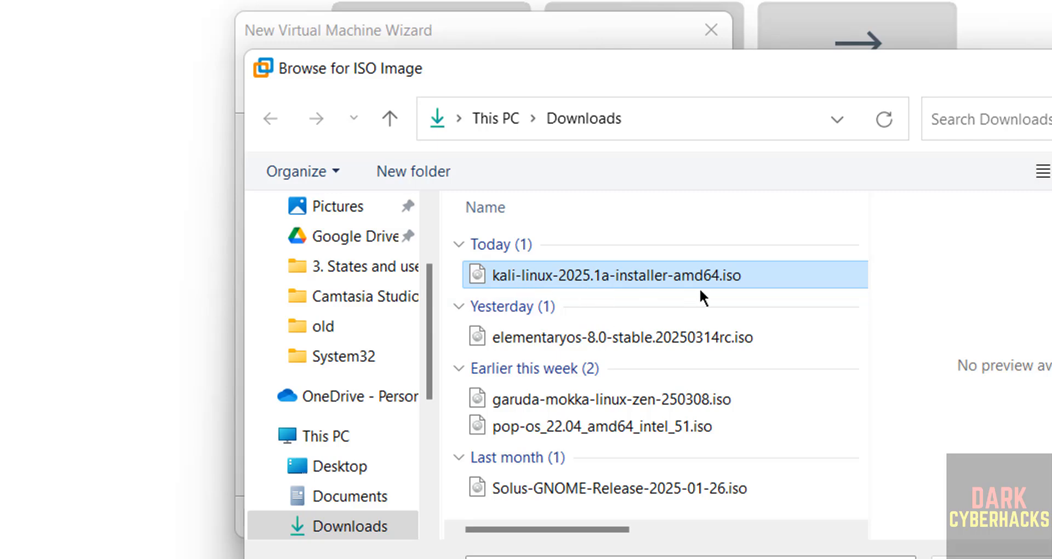
pyautogui.press('Return')
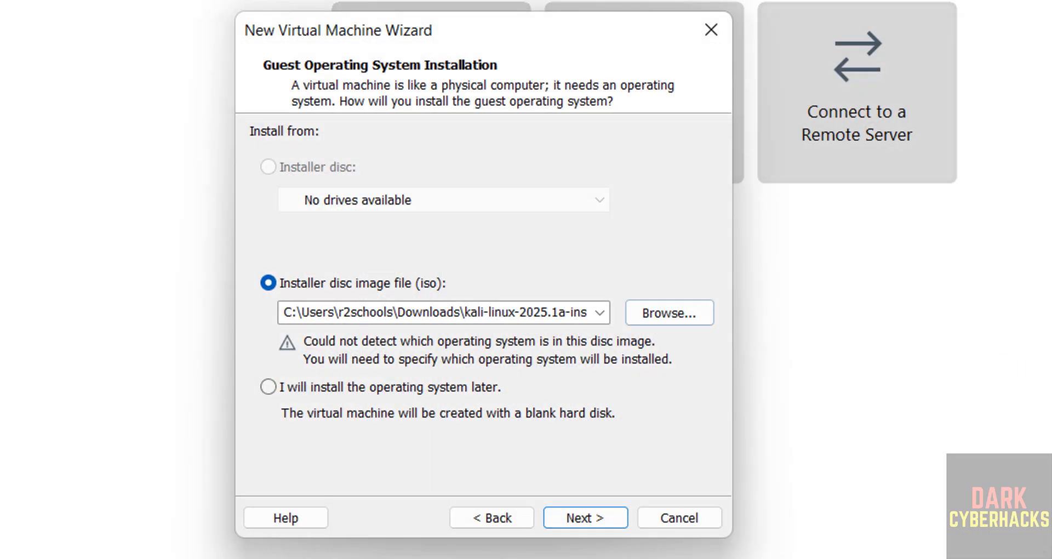
pyautogui.click(581, 515)
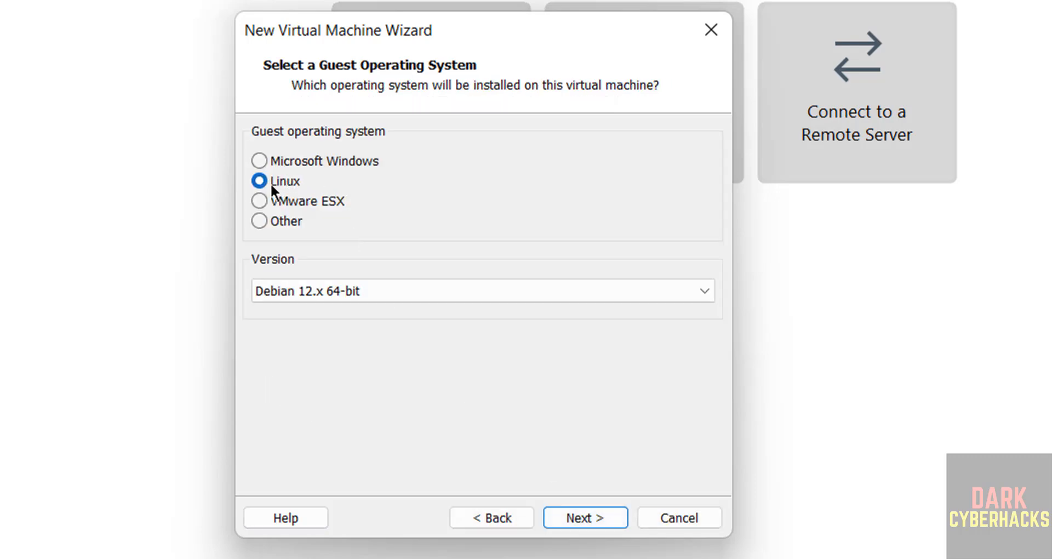
# Set the guest operating system to Linux, Debian 12.x 64-bit.
pyautogui.click(426, 287)
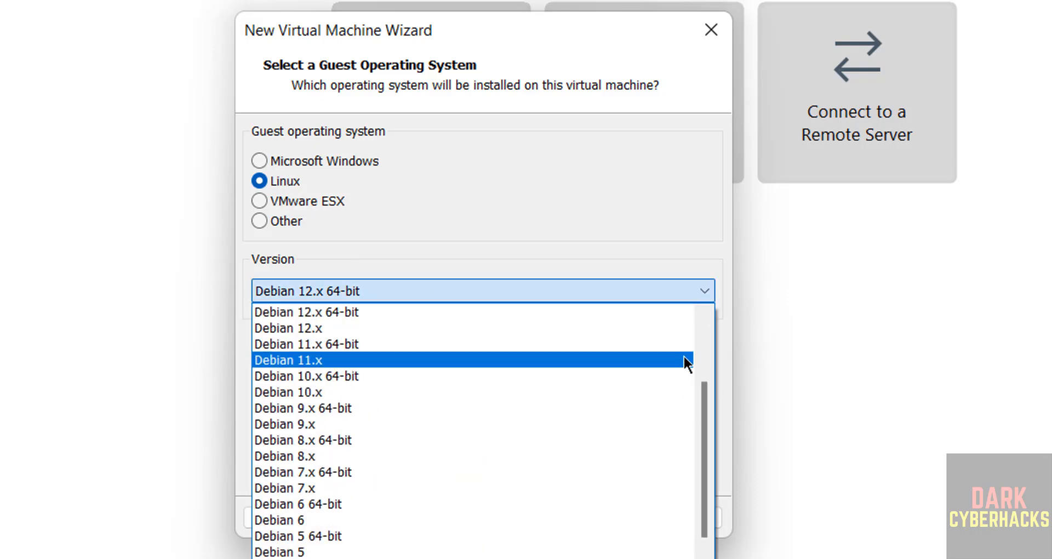
pyautogui.scroll(4, 702, 354)
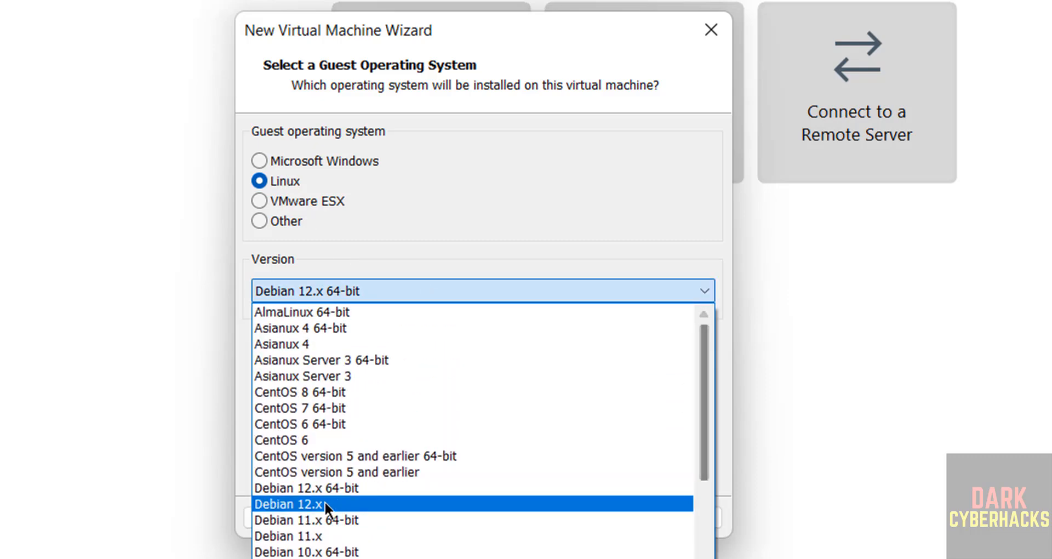
pyautogui.click(447, 486)
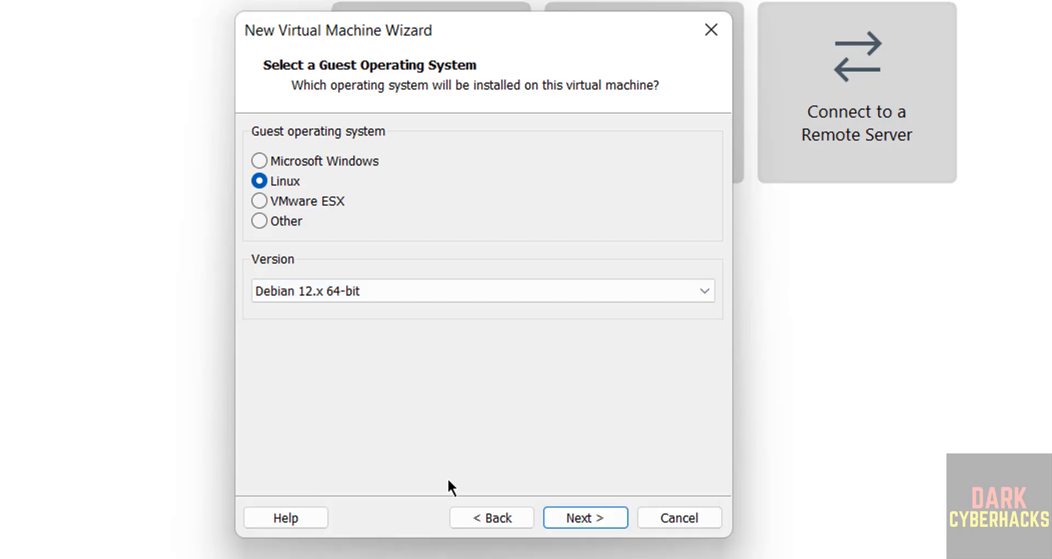
pyautogui.click(586, 515)
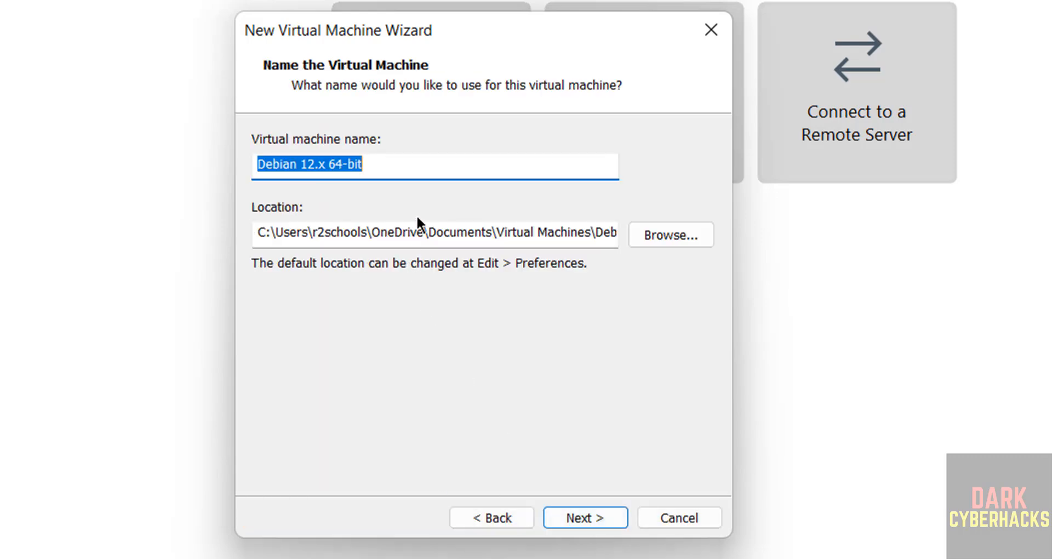
# Name the virtual machine kali251vm.
pyautogui.write('k')
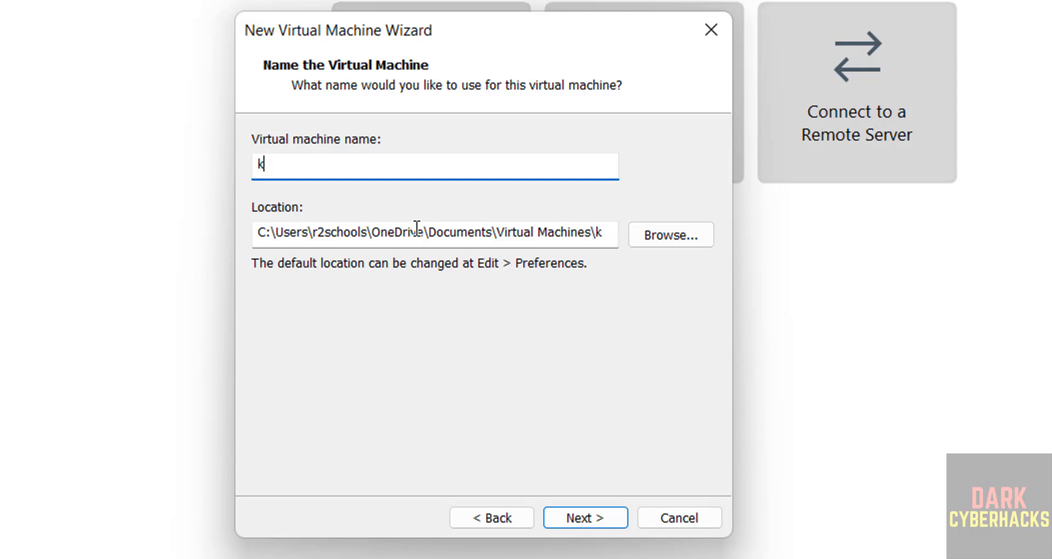
pyautogui.write('ali251vm')
pyautogui.hotkey('ctrl', 'a')
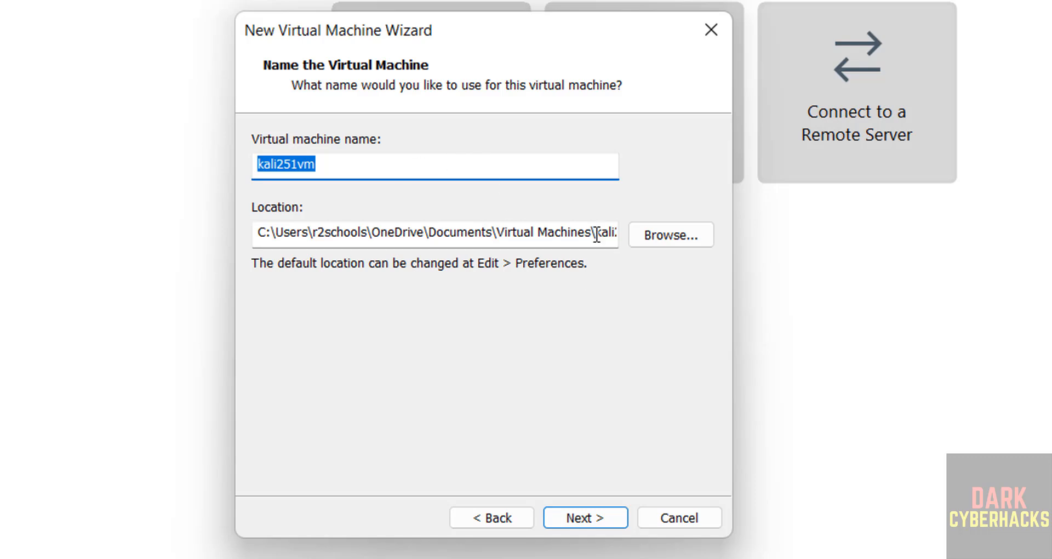
pyautogui.click(658, 245)
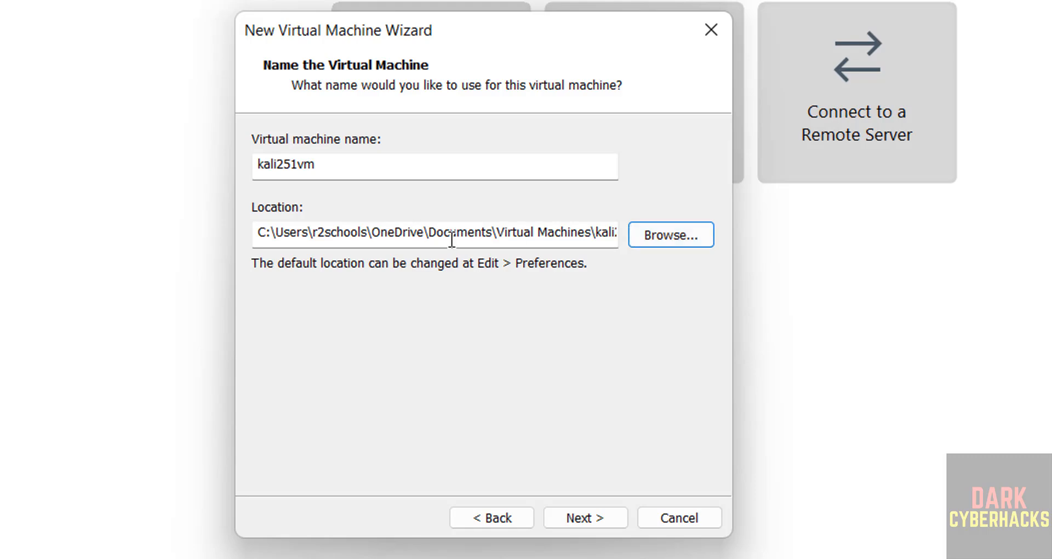
# Set the VM location to a new kali251vm folder created under E:\VMS.
pyautogui.click(660, 232)
pyautogui.click(350, 324)
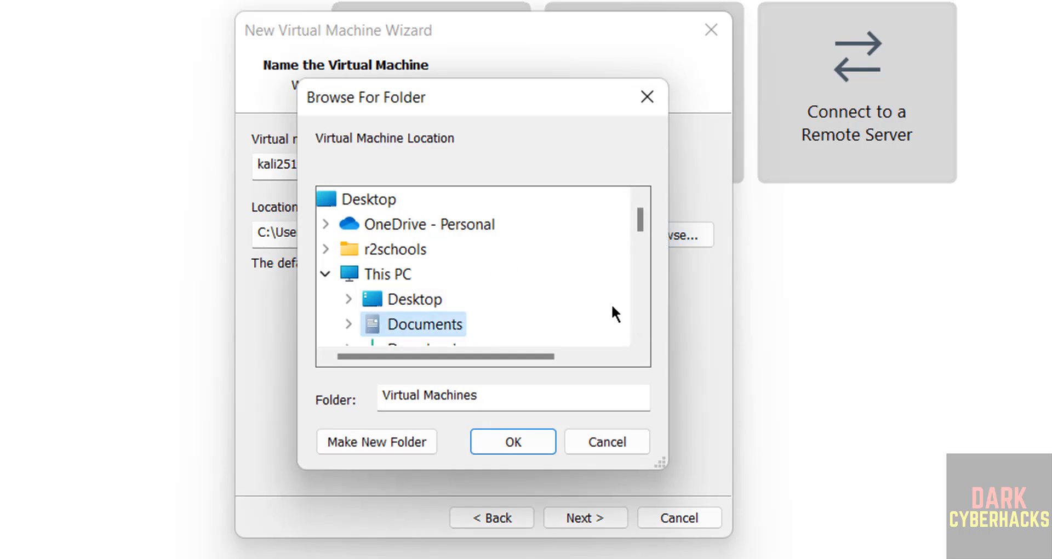
pyautogui.scroll(-4, 636, 295)
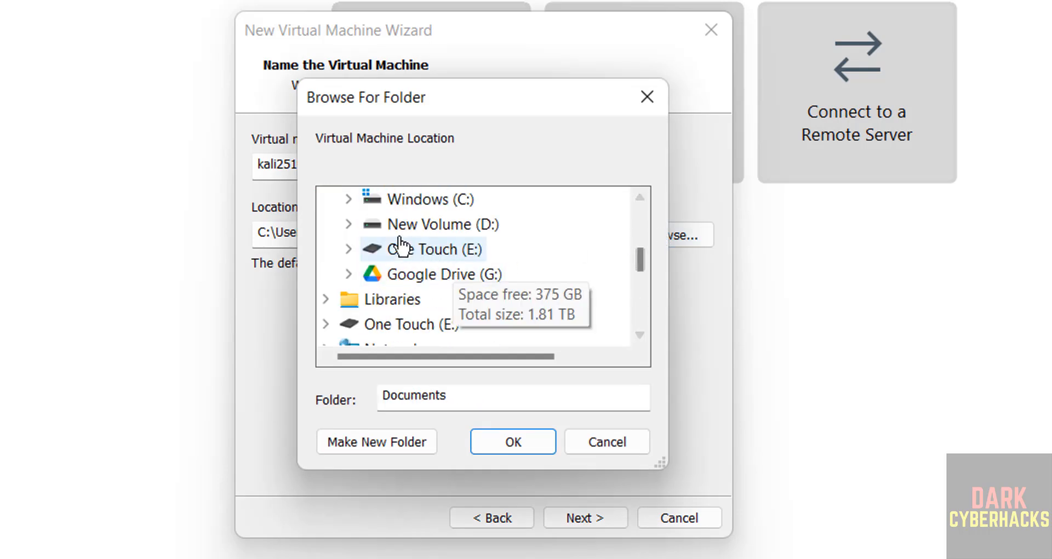
pyautogui.click(349, 249)
pyautogui.scroll(-2, 640, 282)
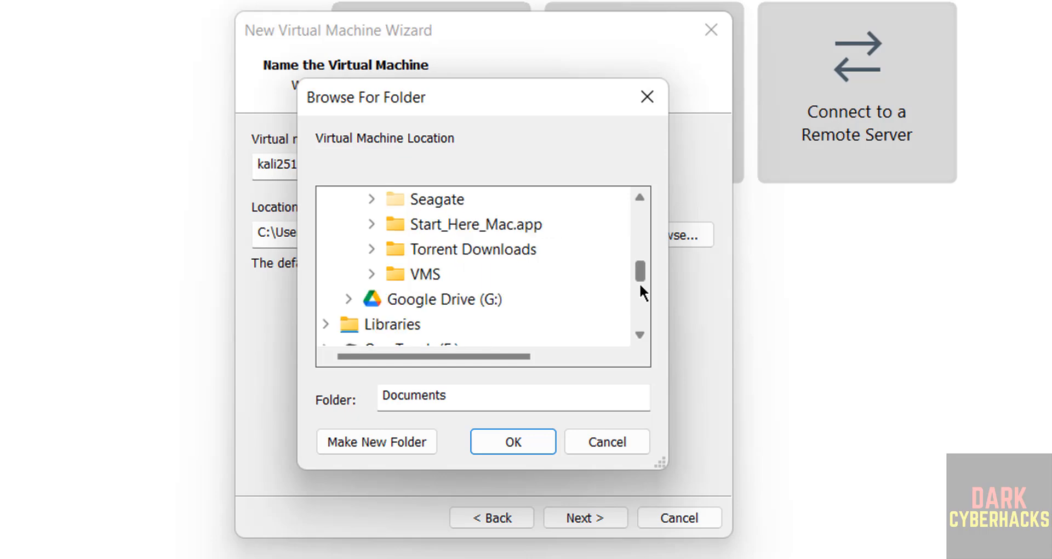
pyautogui.doubleClick(438, 275)
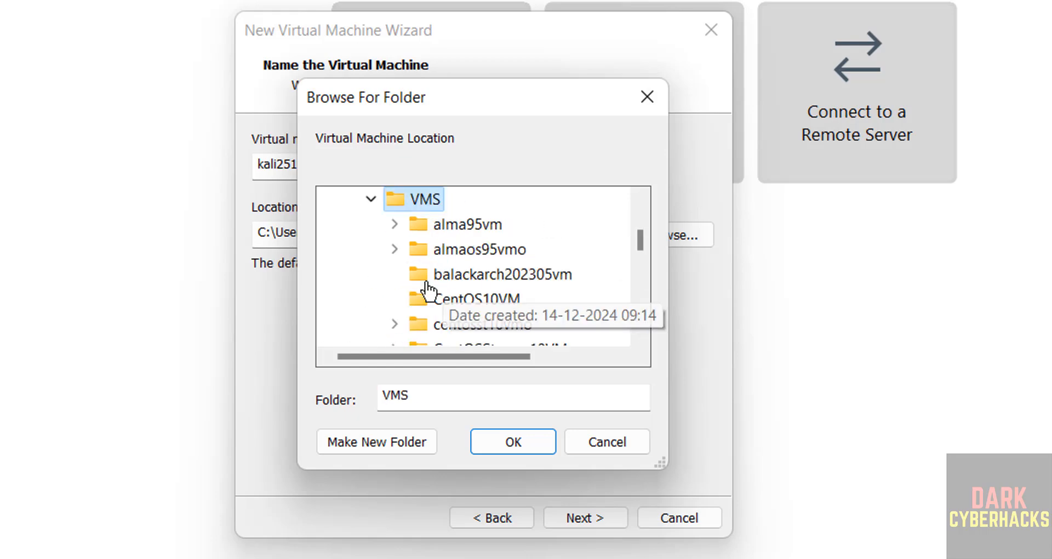
pyautogui.click(363, 431)
pyautogui.write('kali251vm')
pyautogui.press('Return')
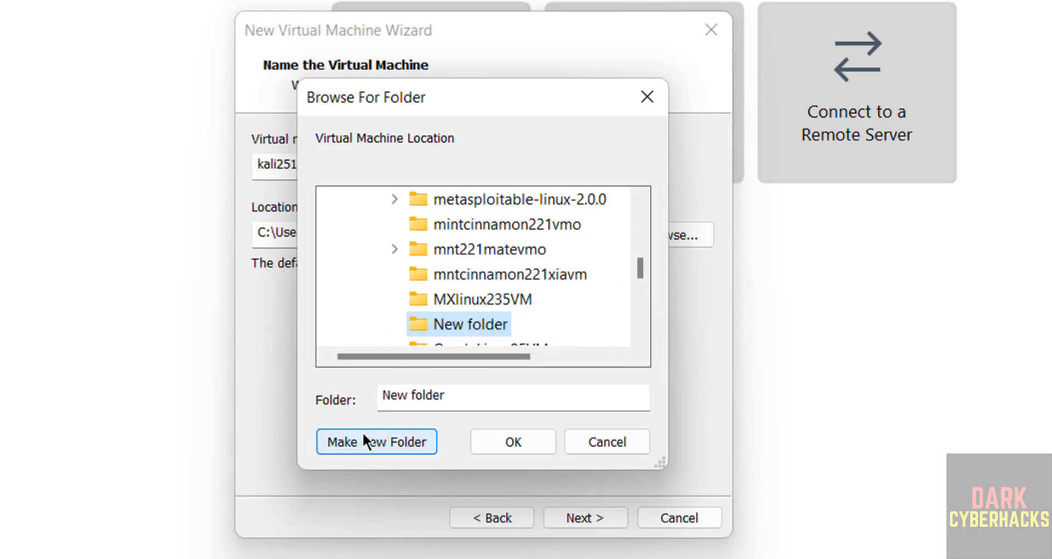
pyautogui.click(511, 442)
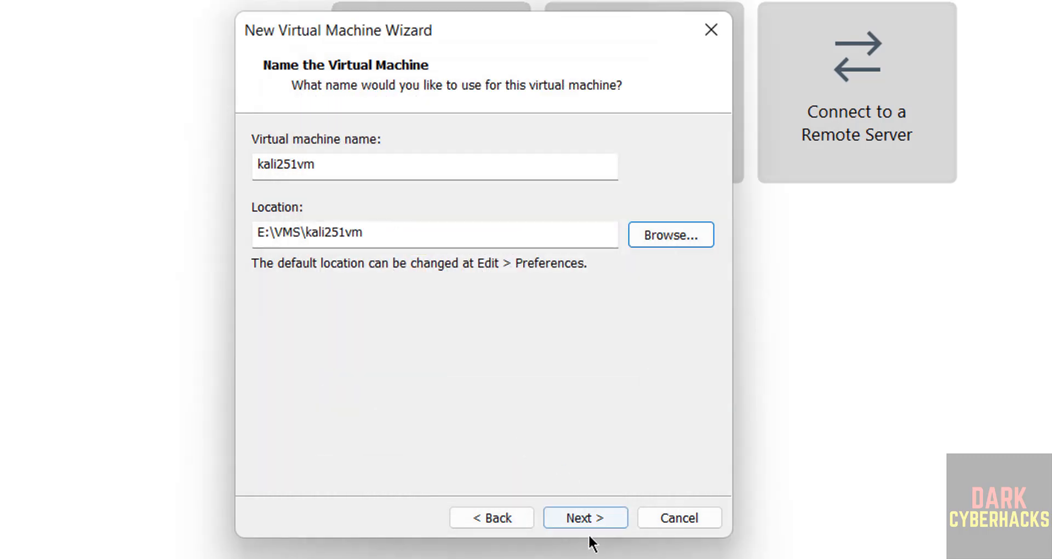
# Give the VM a 50 GB virtual disk stored as a single file.
pyautogui.click(587, 517)
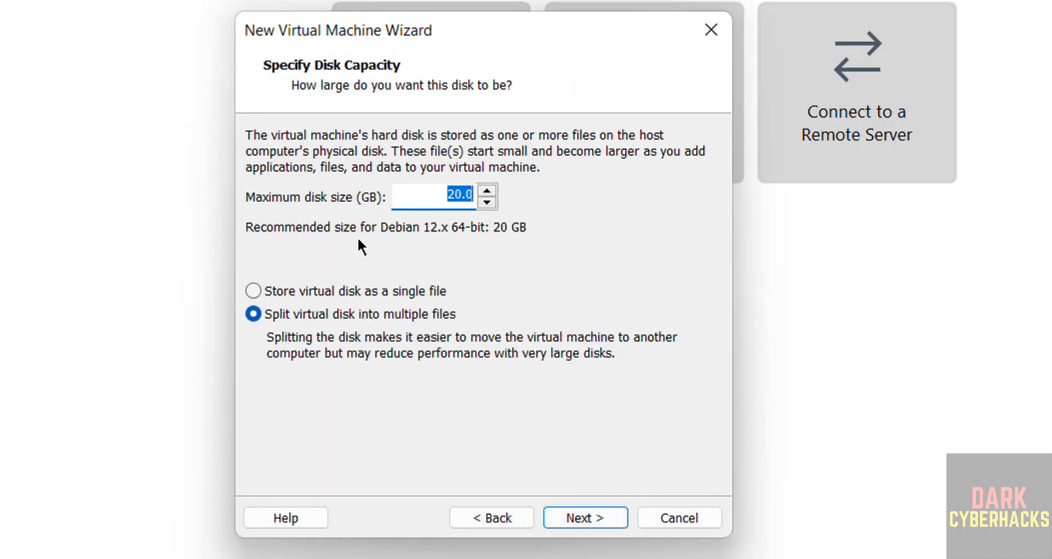
pyautogui.click(301, 289)
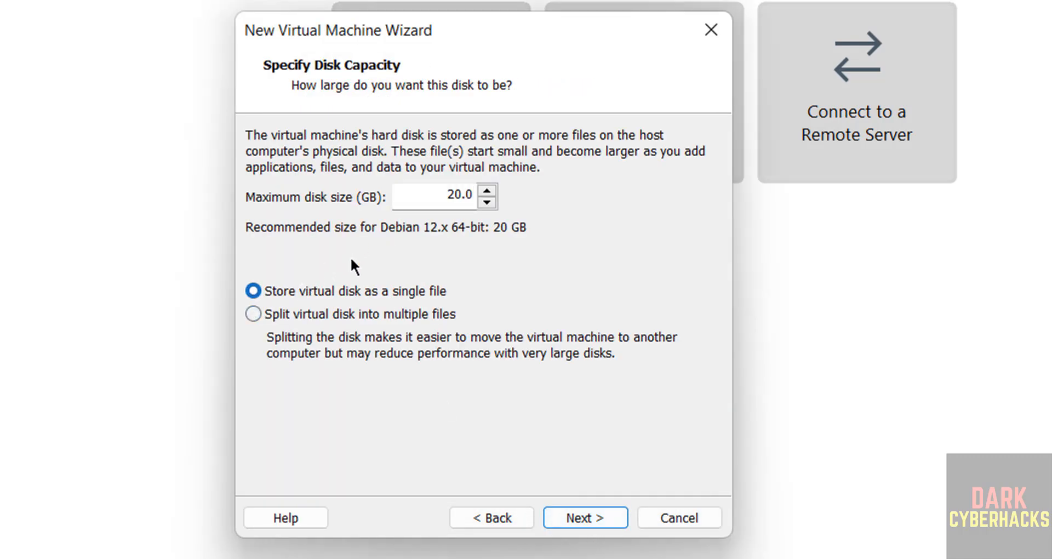
pyautogui.click(434, 187)
pyautogui.write('50')
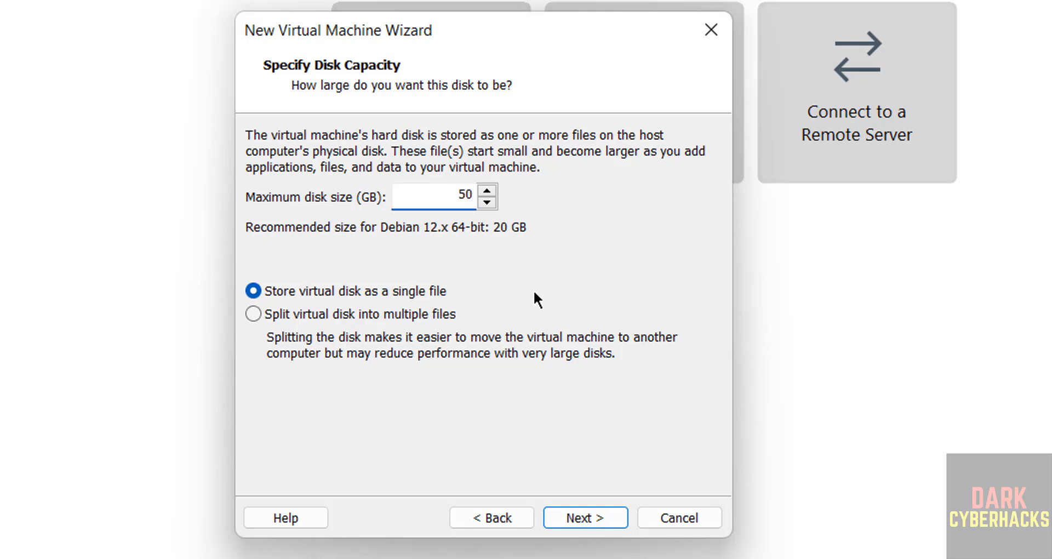
pyautogui.click(583, 503)
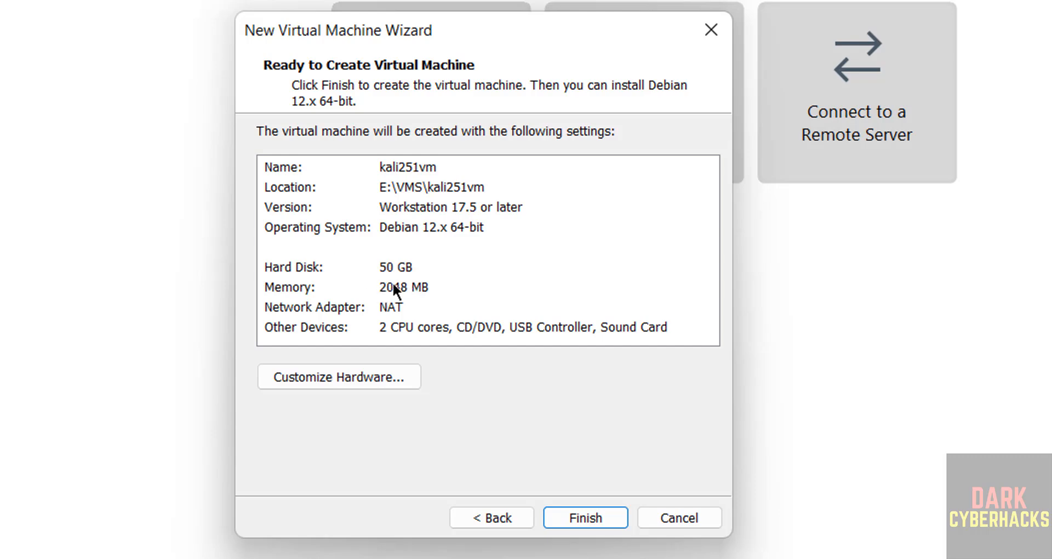
# Raise the VM's memory to 4 GB and finish the wizard.
pyautogui.click(393, 283)
pyautogui.click(298, 380)
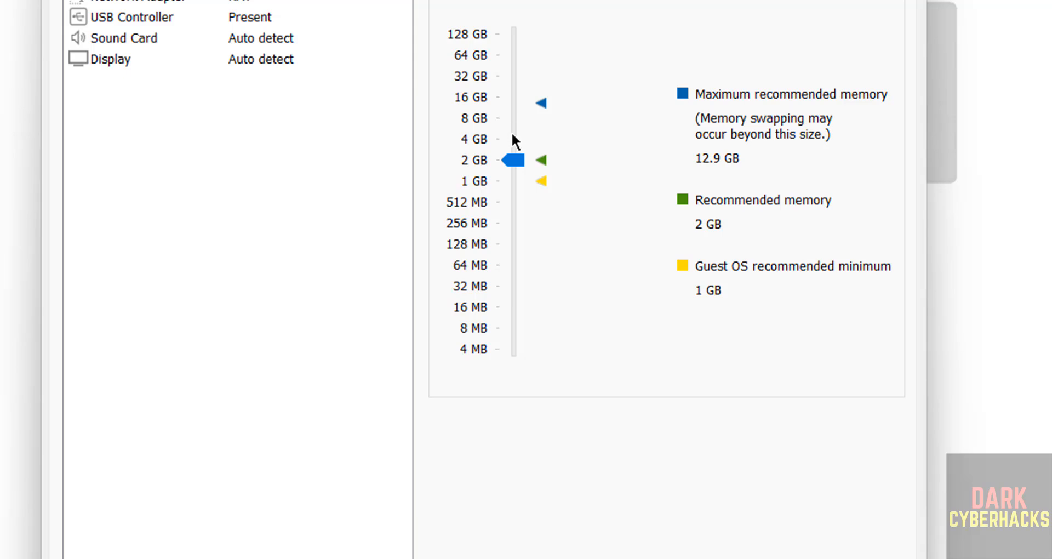
pyautogui.click(512, 135)
pyautogui.click(758, 558)
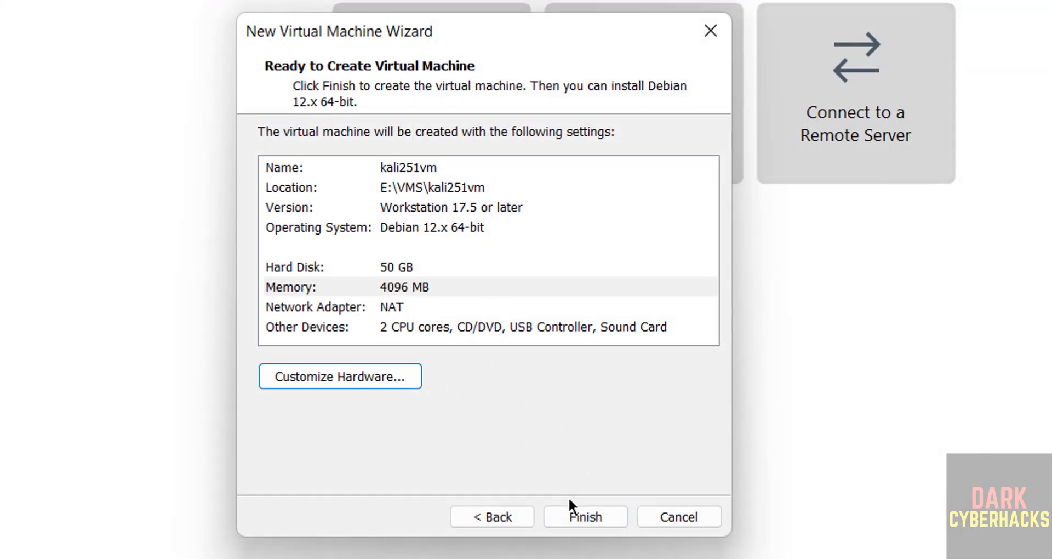
pyautogui.click(585, 518)
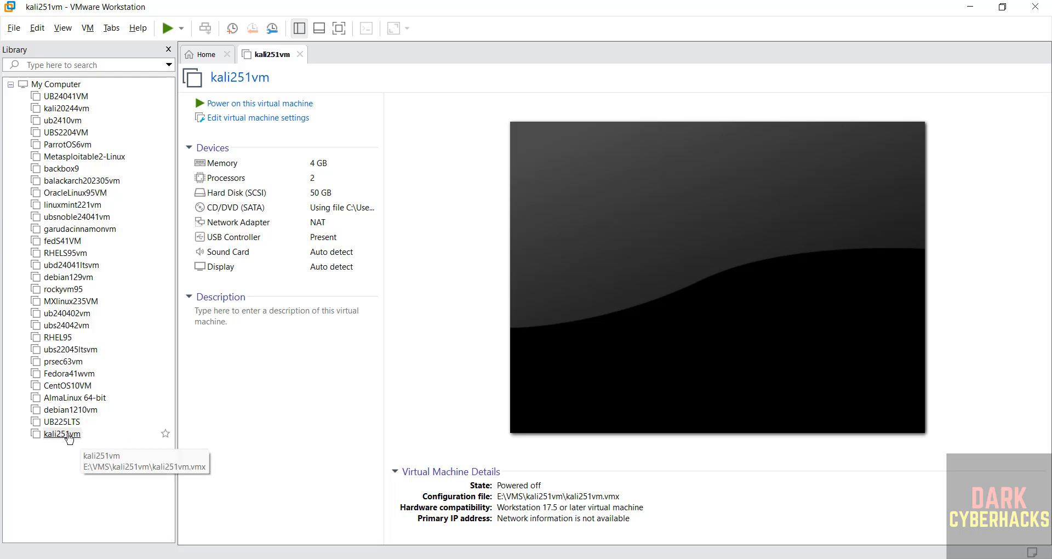
# Power on the kali251vm virtual machine from the Library.
pyautogui.rightClick(95, 431)
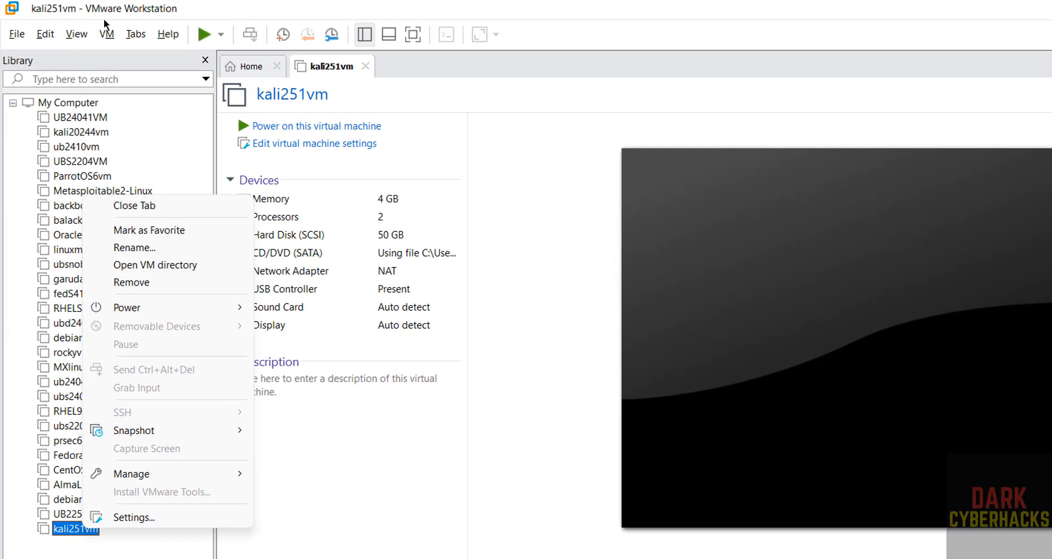
pyautogui.click(90, 28)
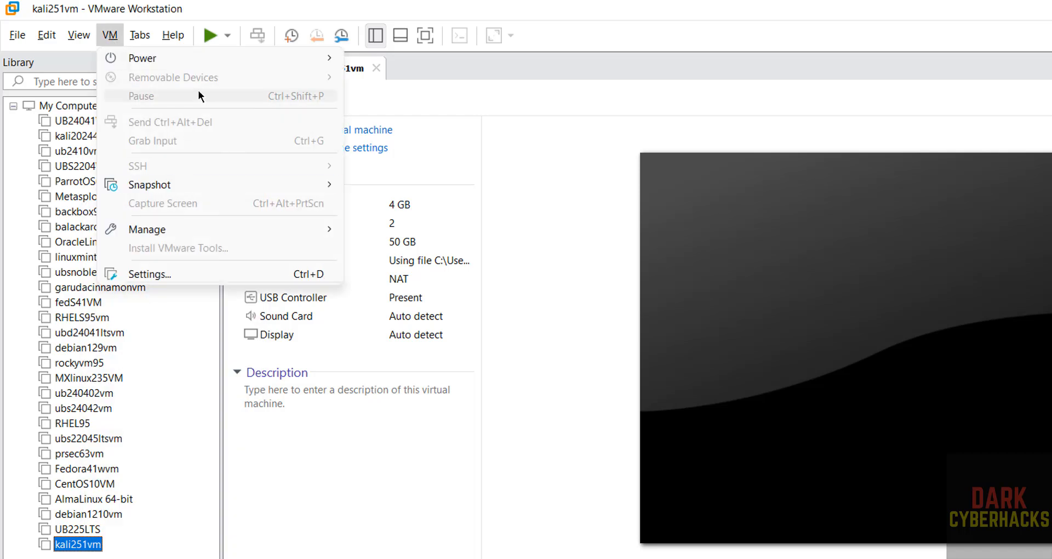
pyautogui.click(537, 366)
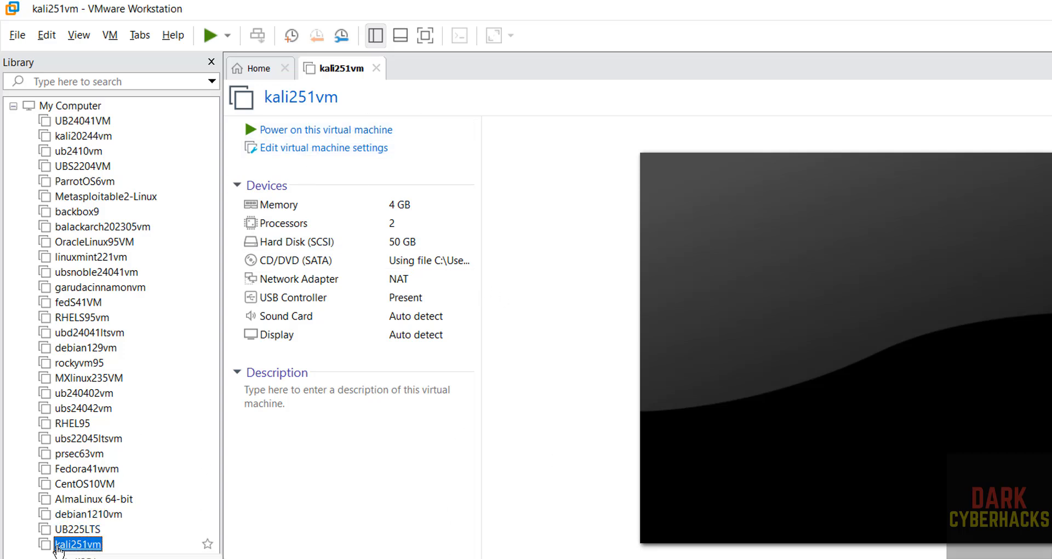
pyautogui.rightClick(92, 542)
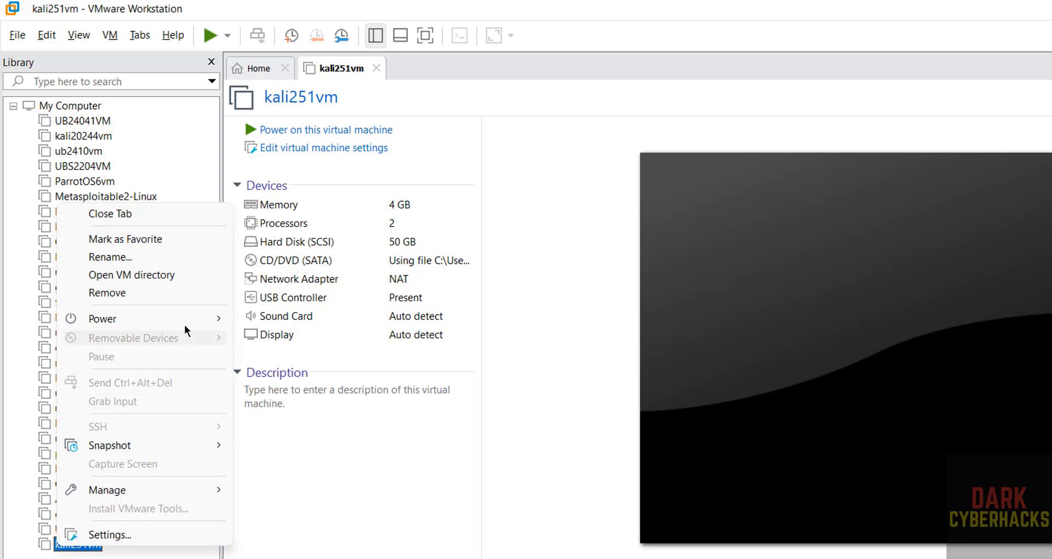
pyautogui.moveTo(188, 321)
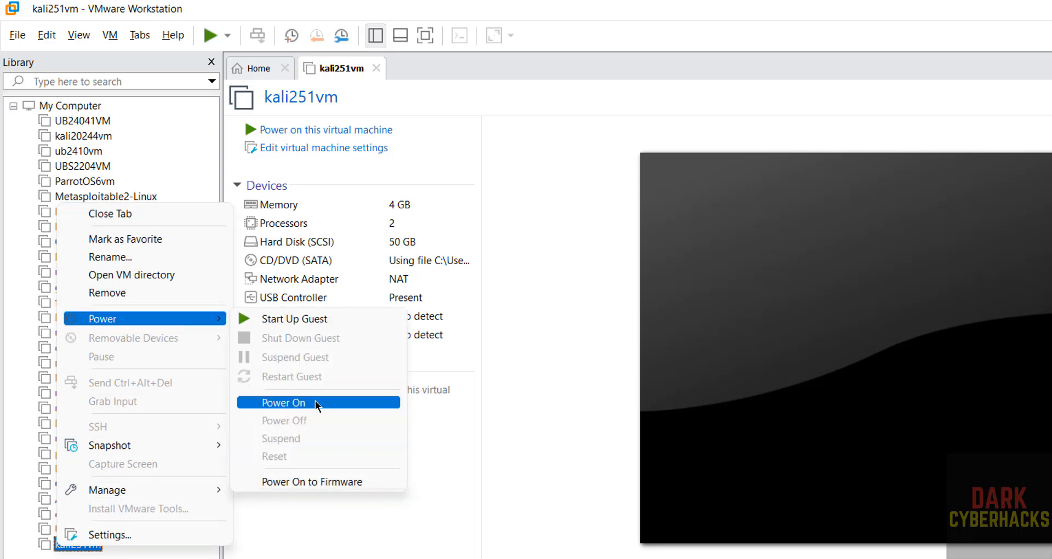
pyautogui.click(528, 348)
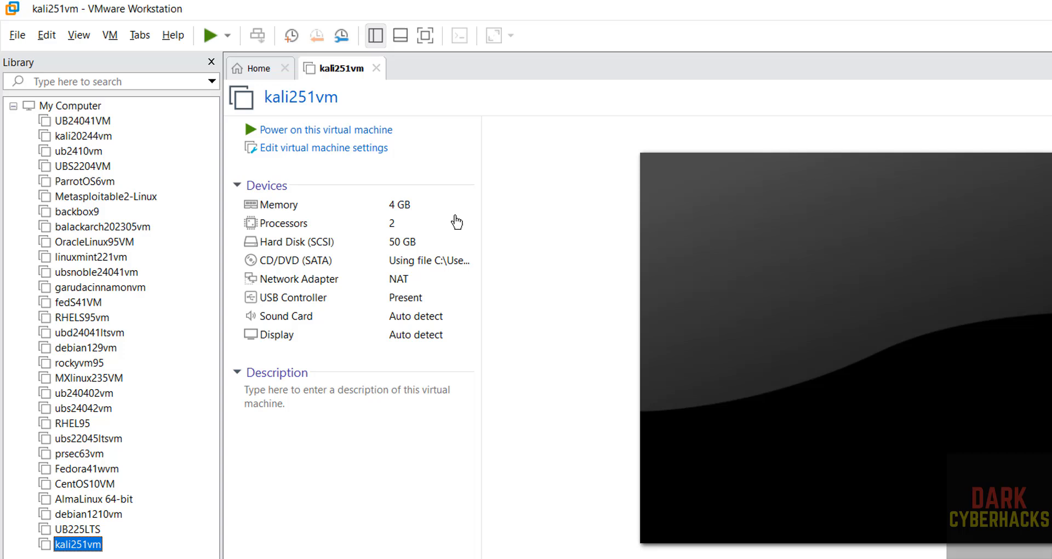
pyautogui.click(338, 133)
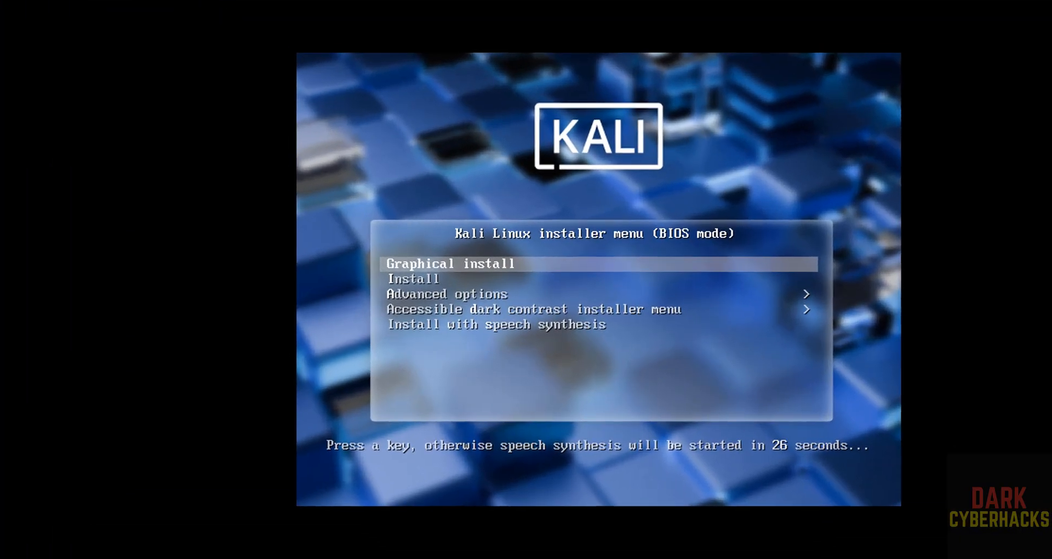
# Boot kali251vm into the Graphical install option.
pyautogui.press('Down')
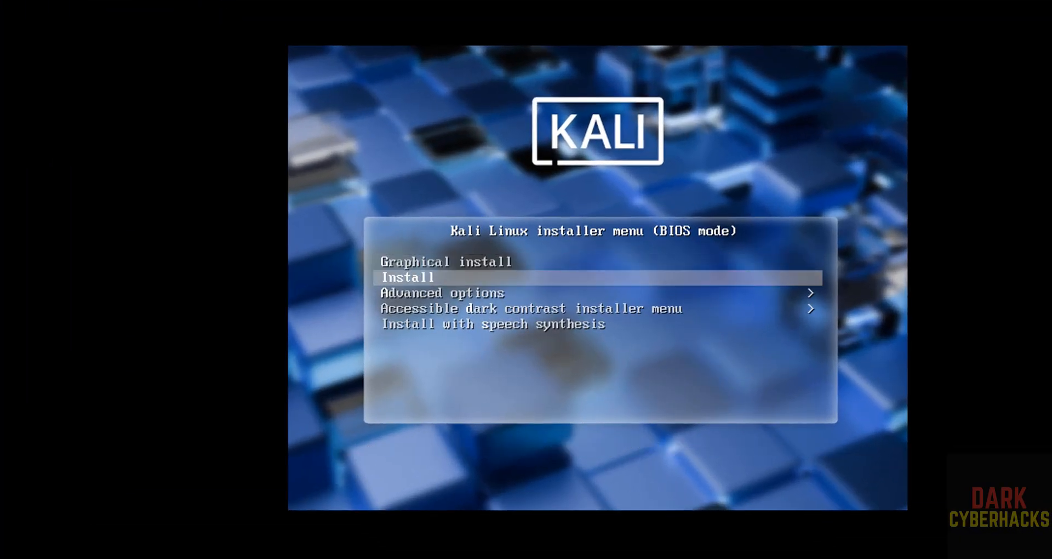
pyautogui.press('Up')
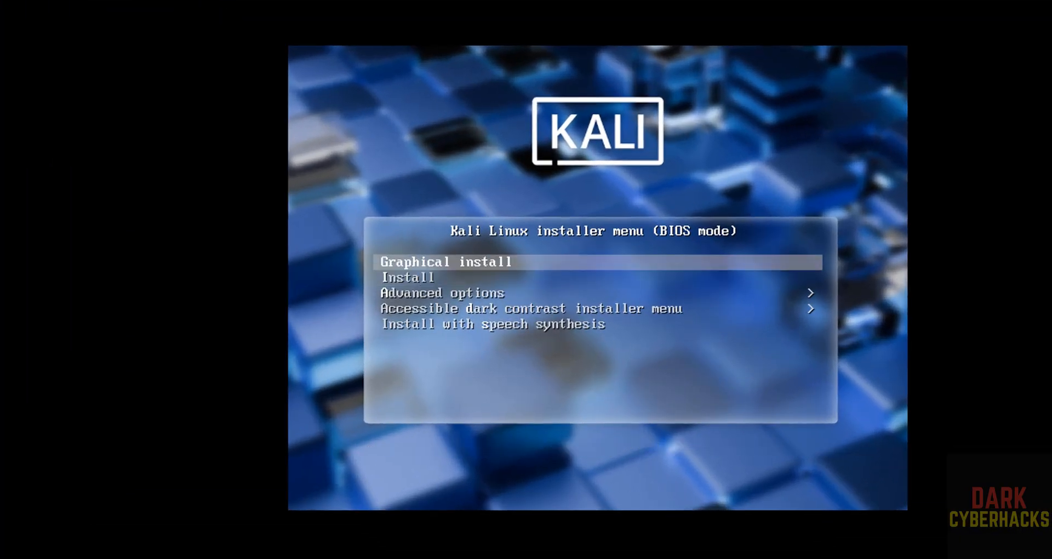
pyautogui.press('Return')
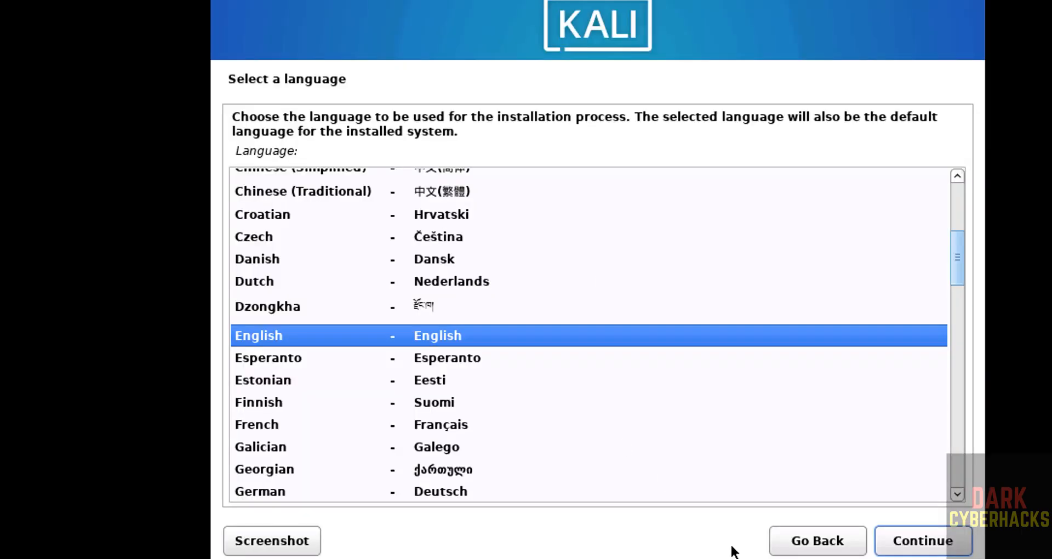
# Accept English, United States and the American English keymap in the installer.
pyautogui.click(924, 542)
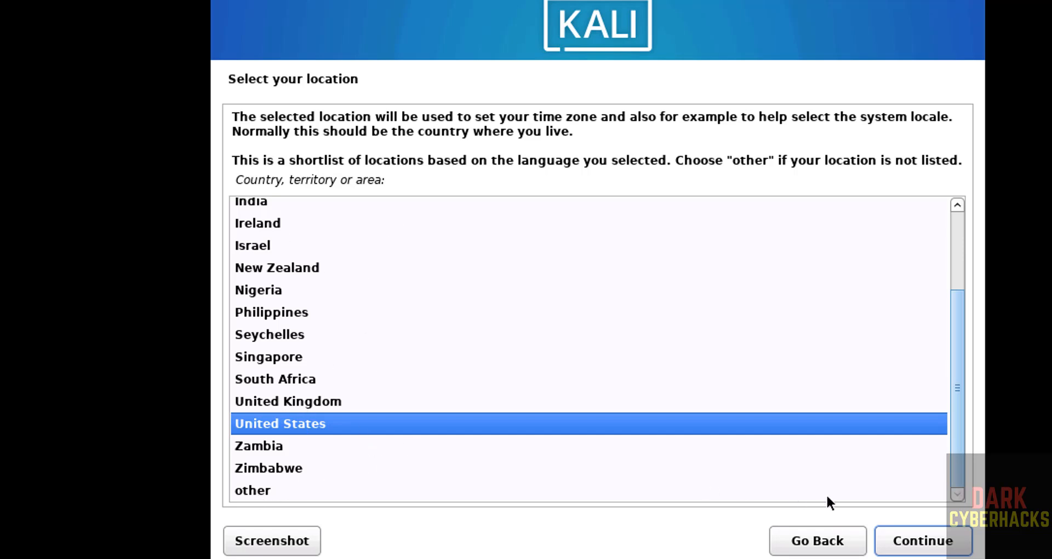
pyautogui.click(914, 544)
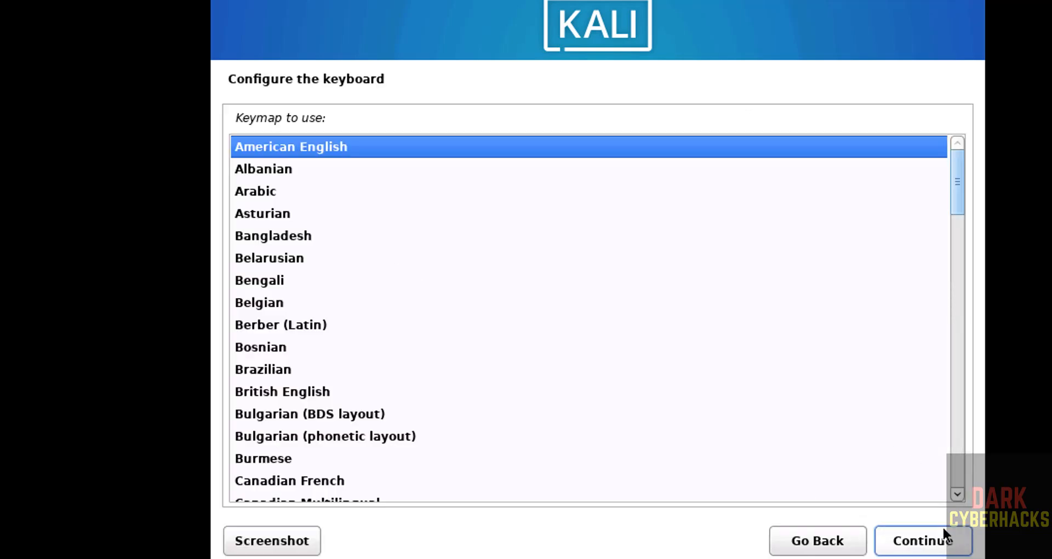
pyautogui.click(931, 552)
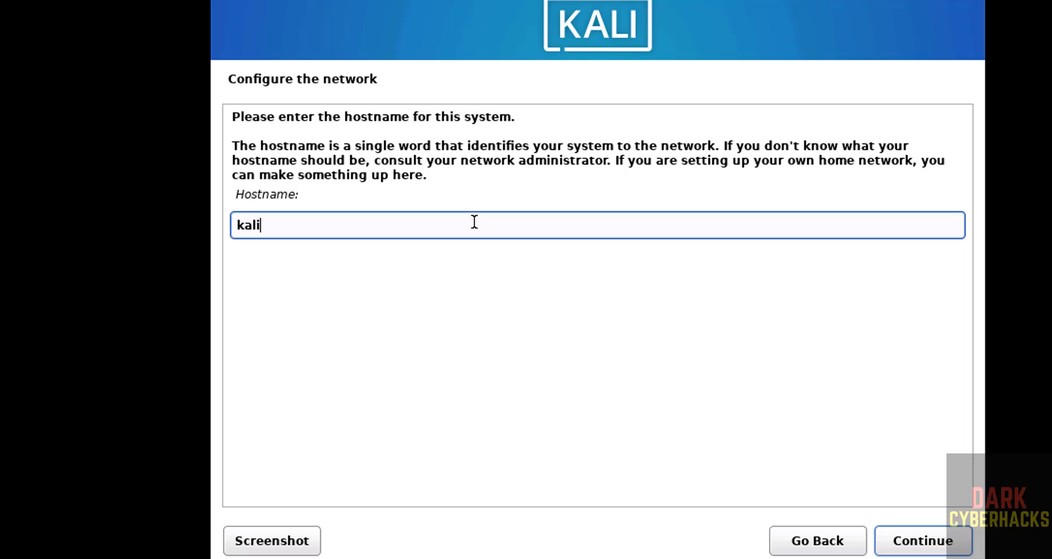
# Set the hostname to kali251vm and continue with an empty domain name.
pyautogui.press('BackSpace')
pyautogui.press('BackSpace')
pyautogui.press('BackSpace')
pyautogui.press('BackSpace')
pyautogui.write('kali251vm')
pyautogui.click(947, 546)
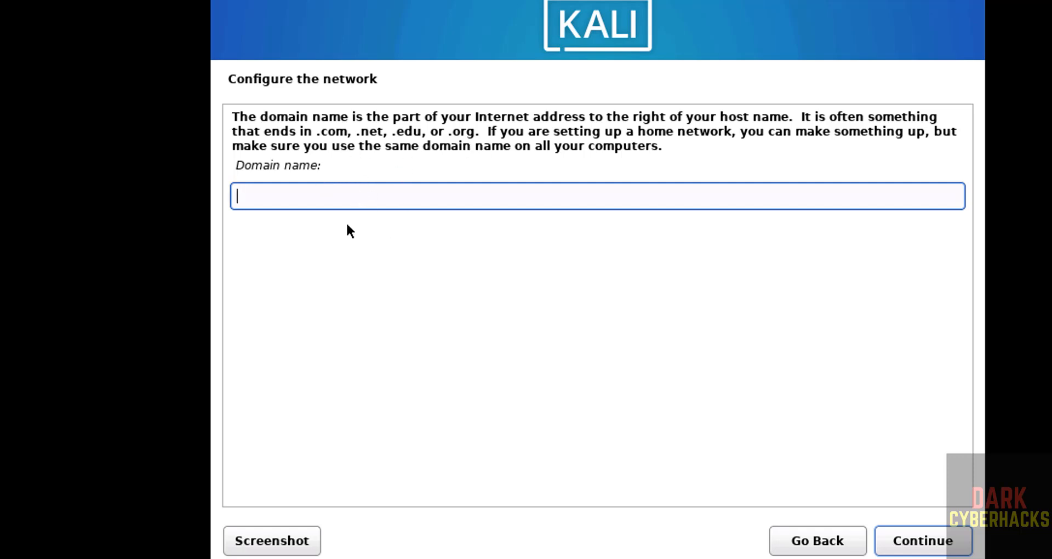
pyautogui.click(929, 551)
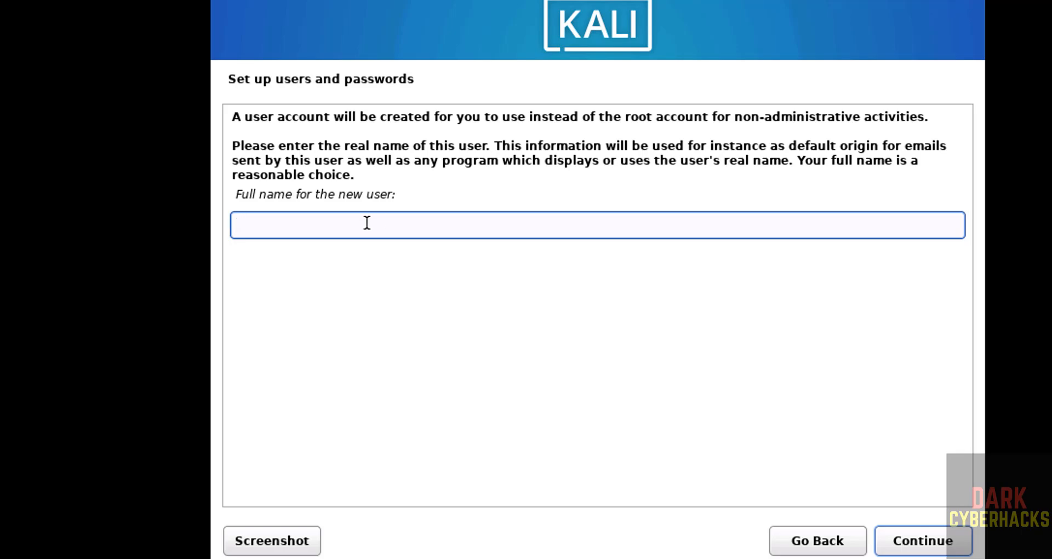
# Enter the new user's full name and keep the suggested username.
pyautogui.write('r2schools')
pyautogui.click(954, 539)
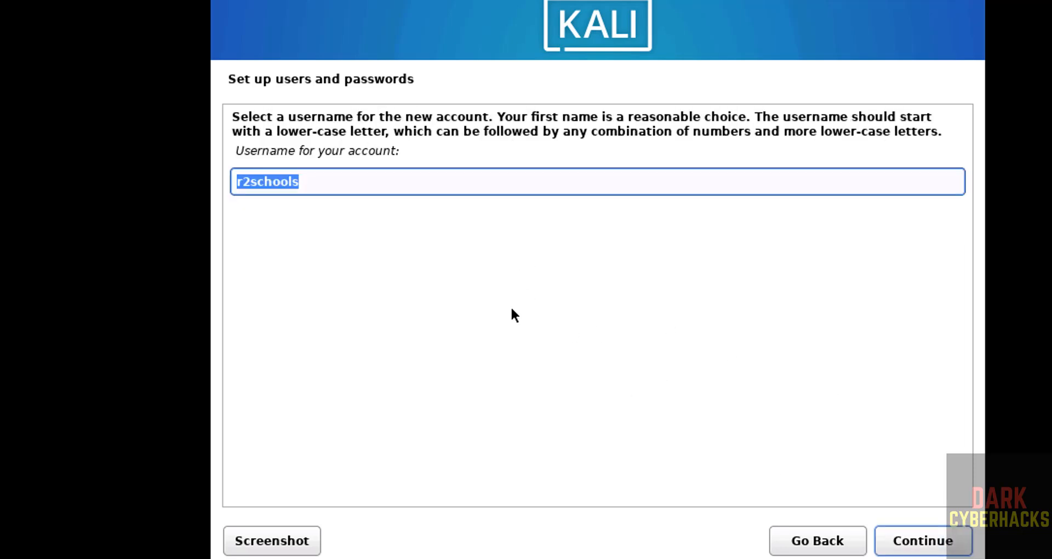
pyautogui.click(331, 185)
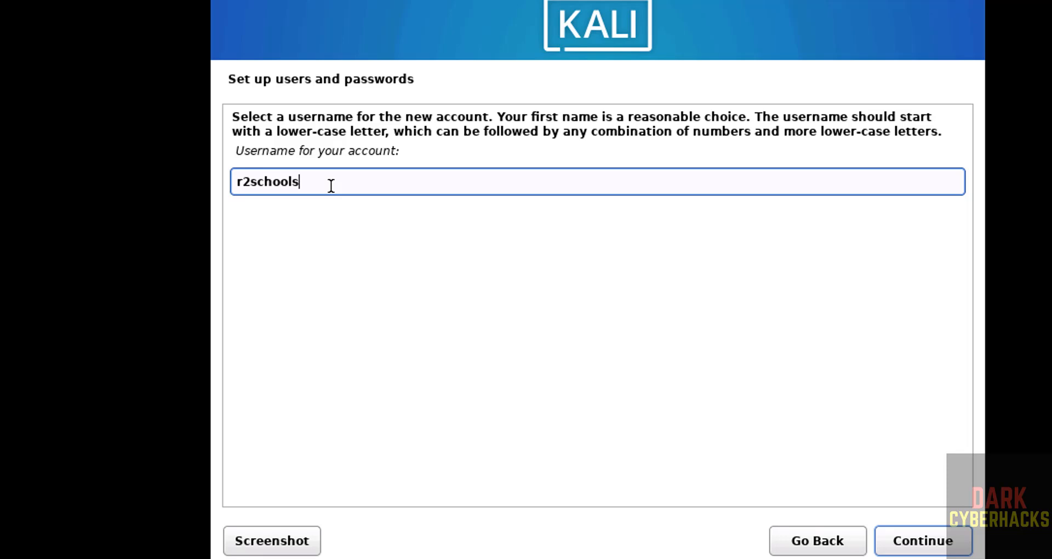
pyautogui.click(920, 548)
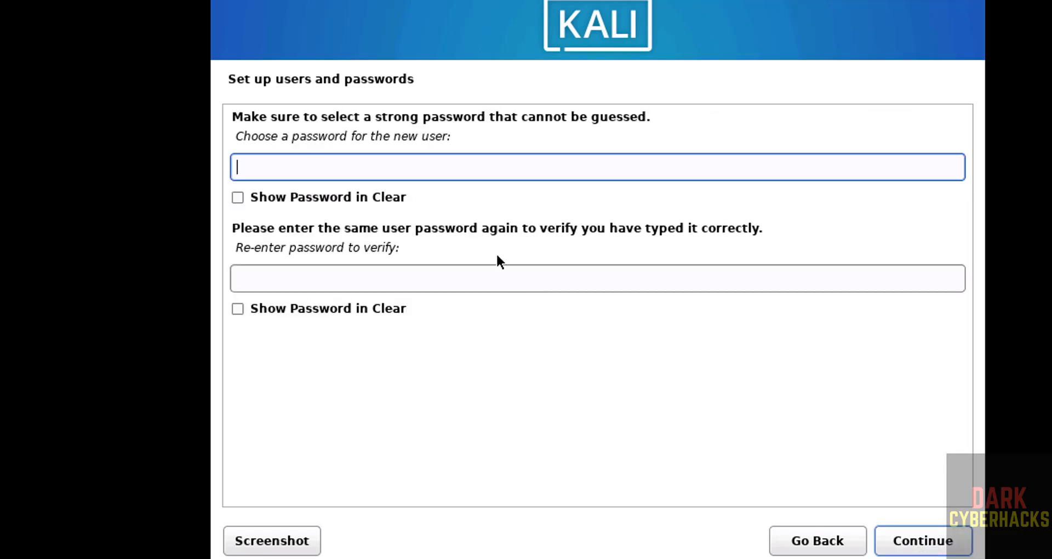
# Set and confirm the account password for the new Kali user.
pyautogui.write('**********')
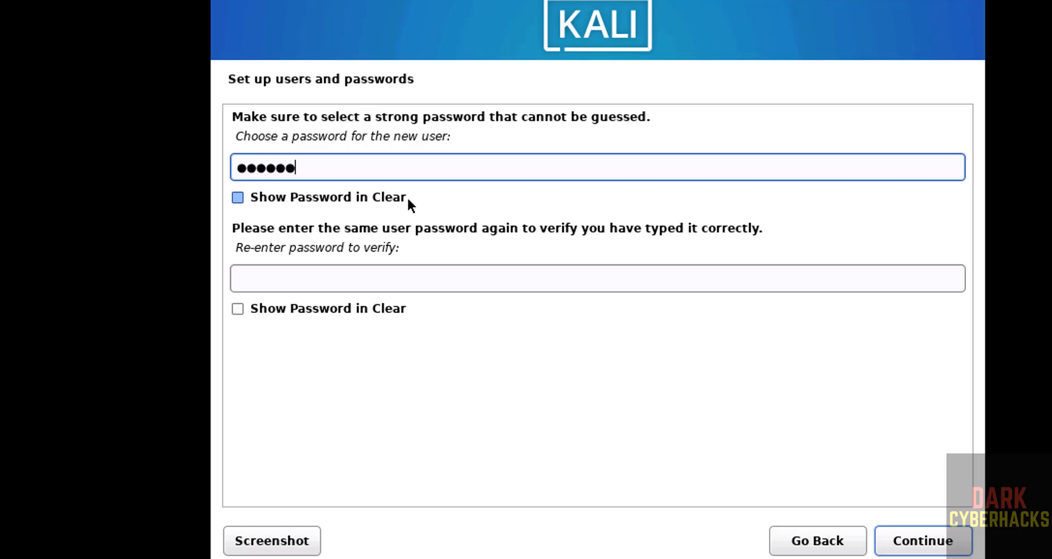
pyautogui.press('Tab')
pyautogui.write('********')
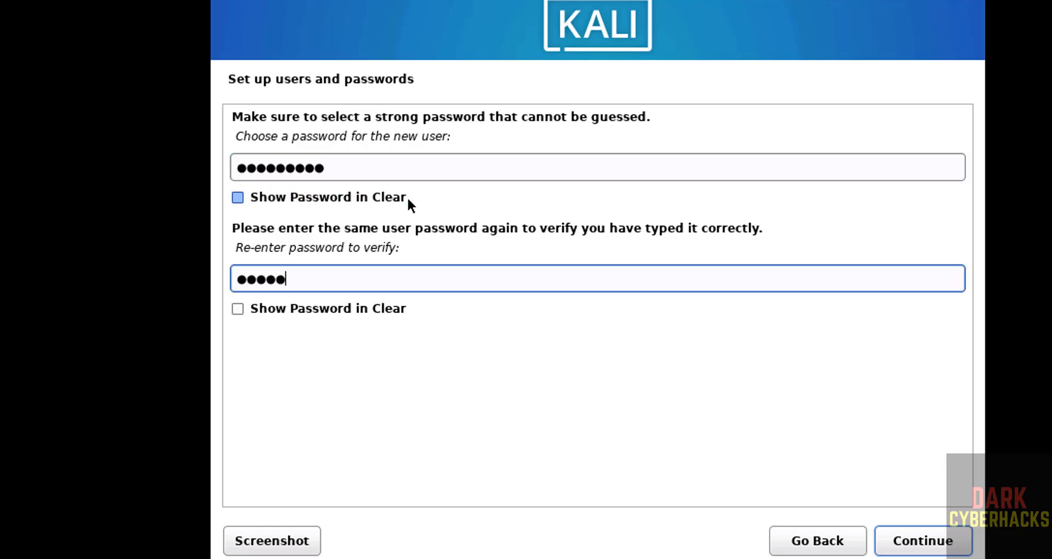
pyautogui.write('**')
pyautogui.click(926, 543)
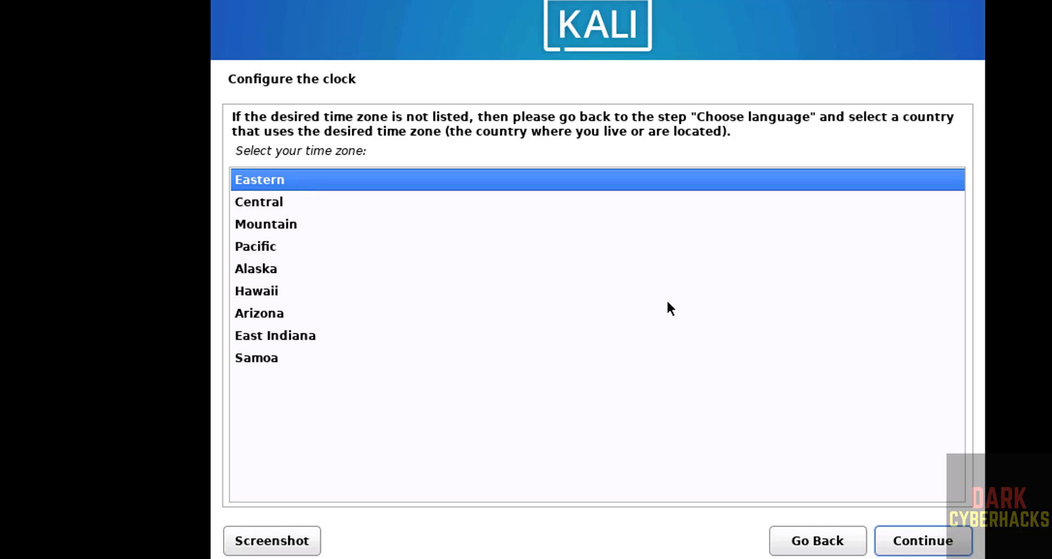
# Keep the Eastern time zone and partition sda with guided whole-disk, all files in one partition.
pyautogui.click(928, 542)
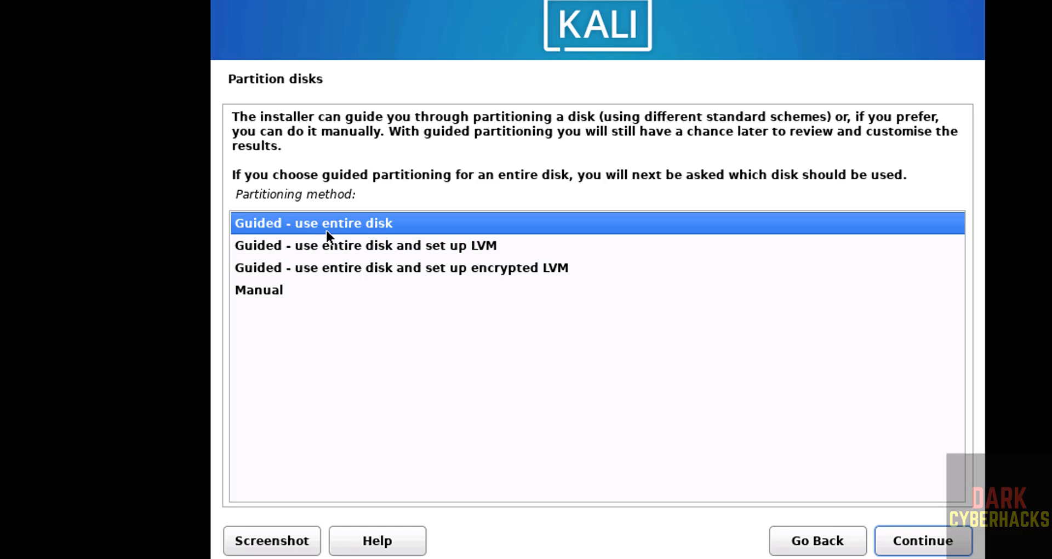
pyautogui.click(904, 541)
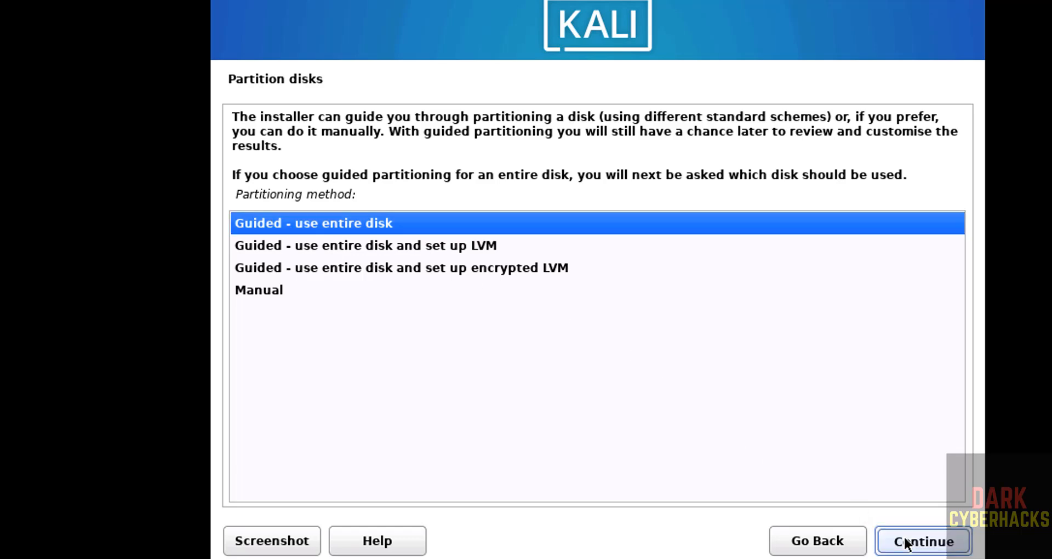
pyautogui.click(914, 537)
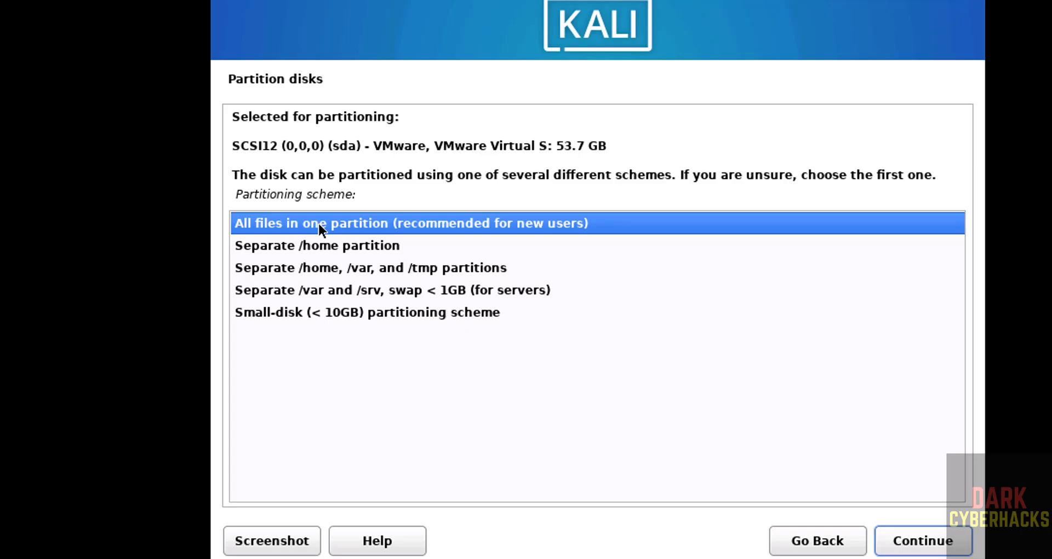
pyautogui.click(937, 543)
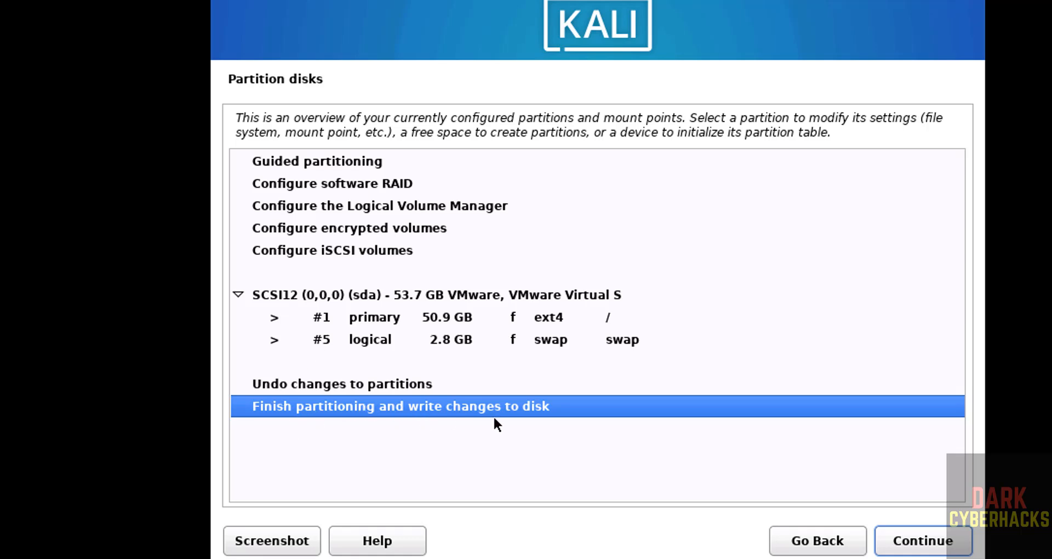
pyautogui.click(905, 544)
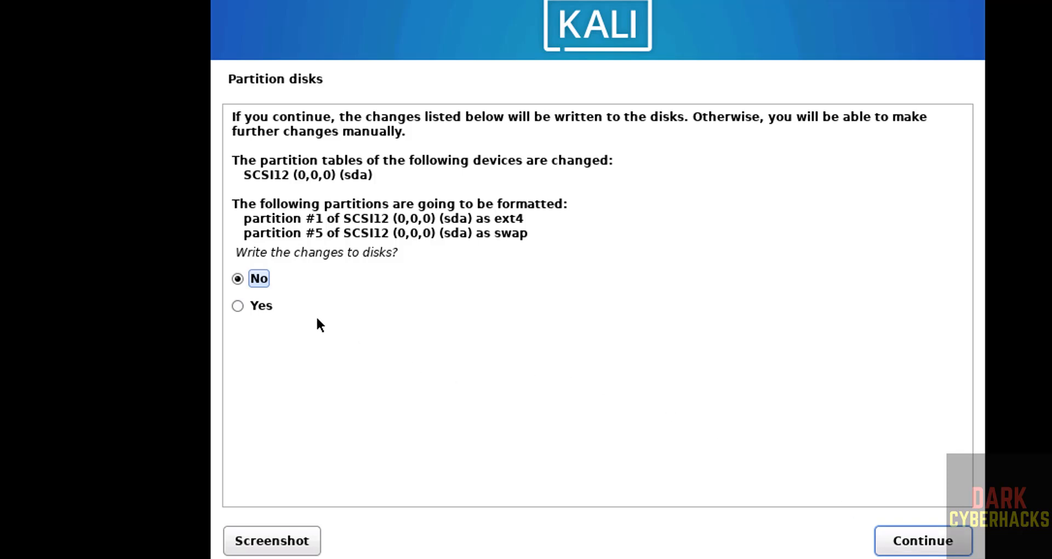
# Answer Yes to writing the new partition layout to disk.
pyautogui.click(262, 305)
pyautogui.click(951, 549)
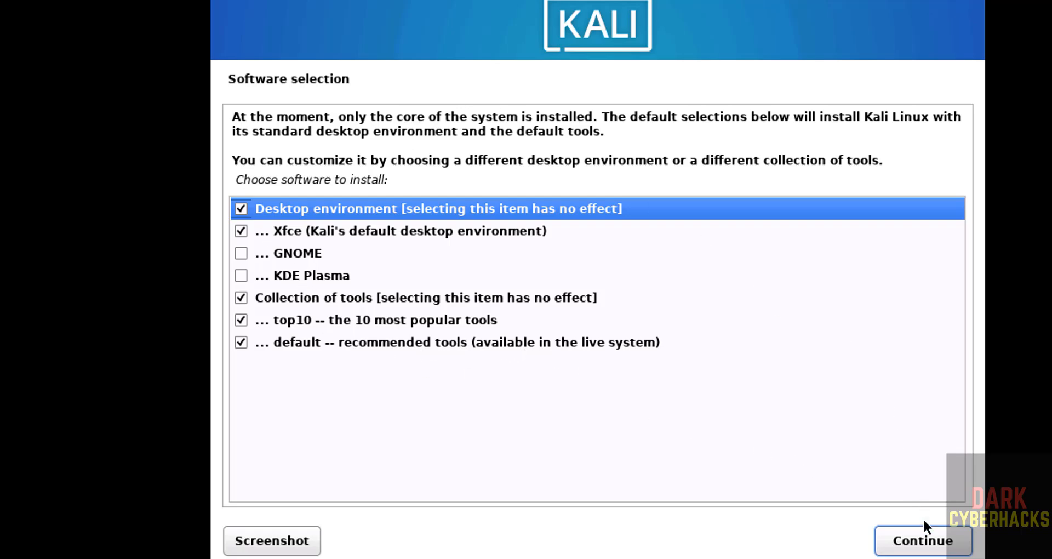
# Install the default Xfce desktop with the top10 and default tool collections.
pyautogui.click(925, 540)
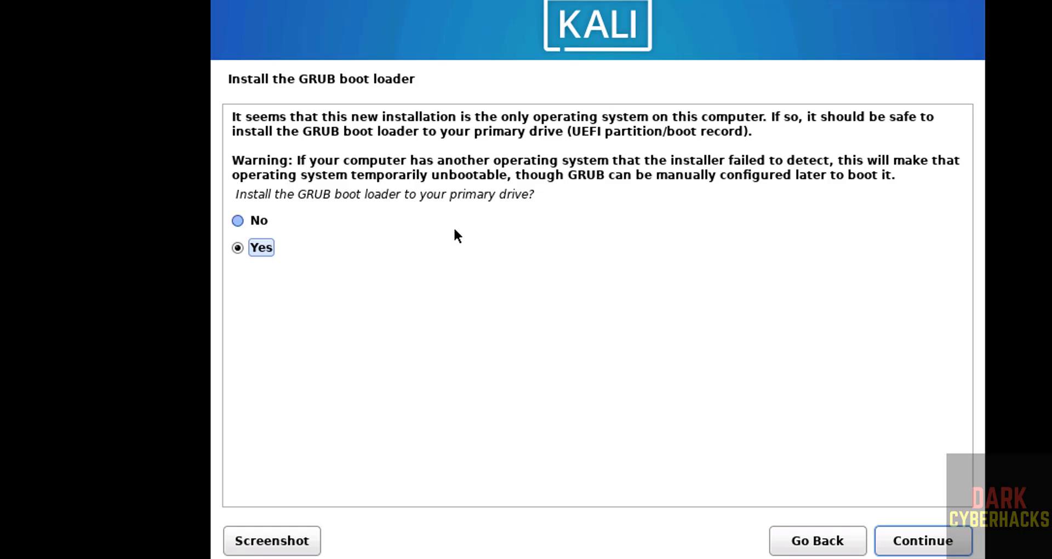
# Install GRUB onto /dev/sda.
pyautogui.click(903, 540)
pyautogui.click(305, 210)
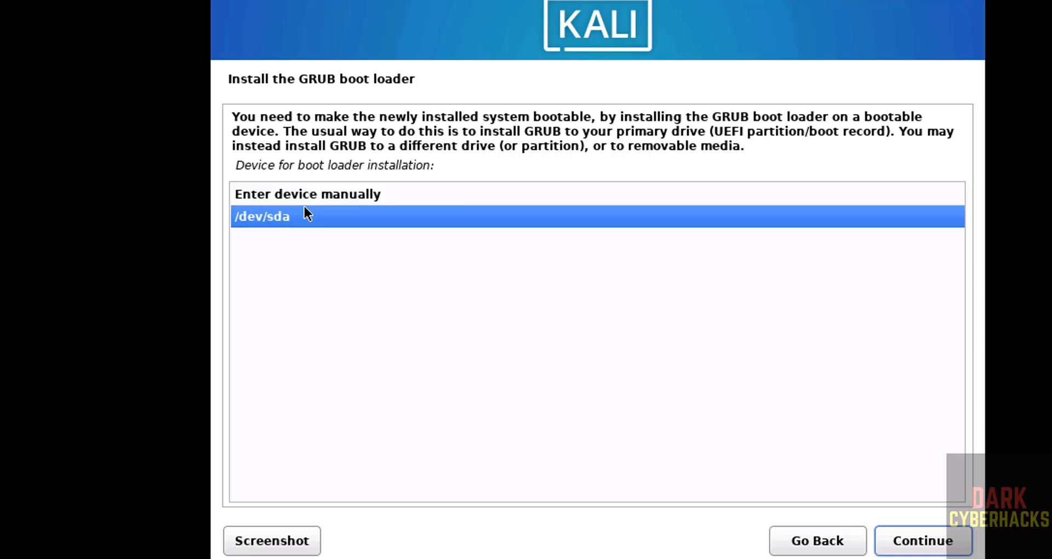
pyautogui.click(914, 542)
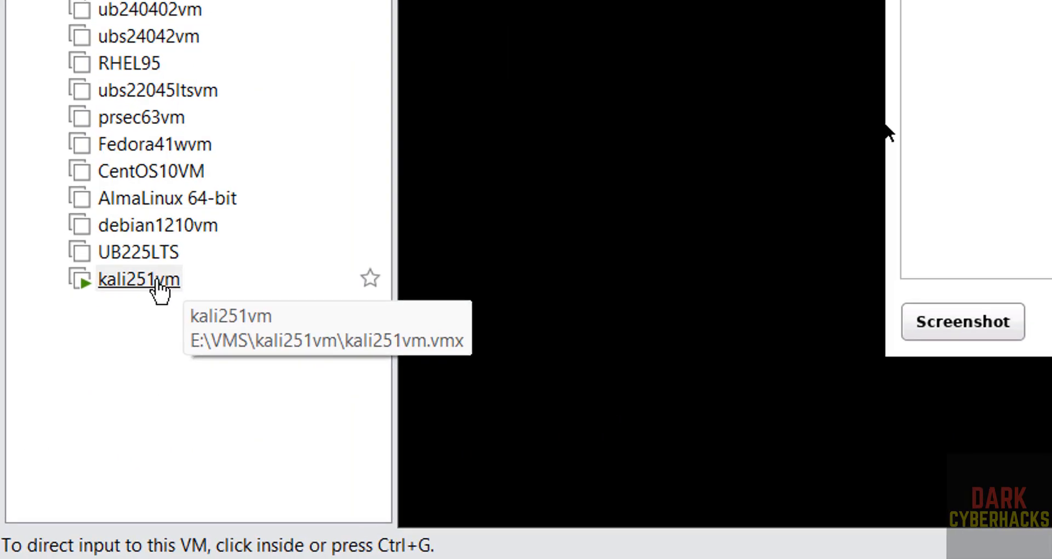
# Uncheck Connect at power on for kali251vm's CD/DVD (SATA) drive in its Settings.
pyautogui.rightClick(58, 438)
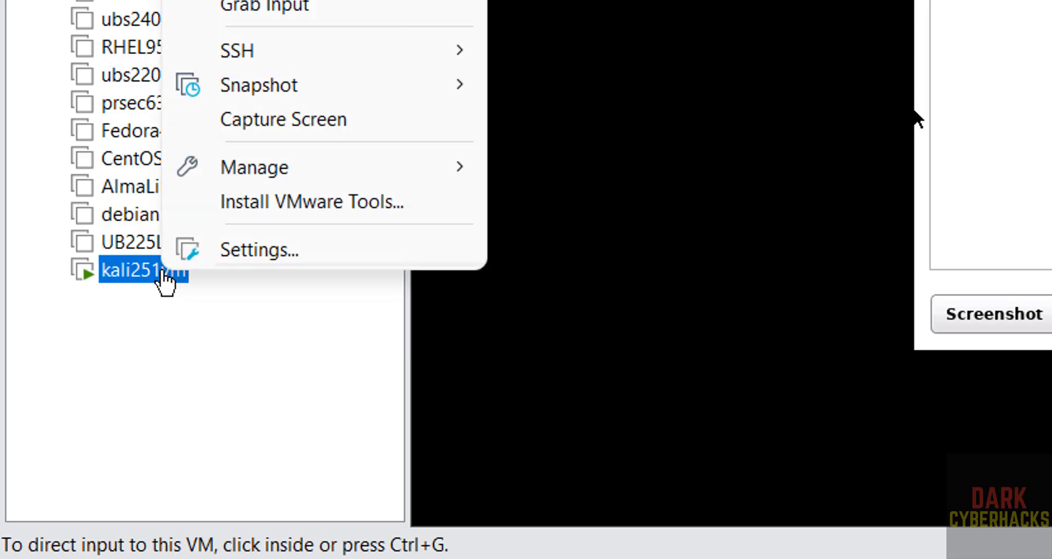
pyautogui.click(218, 252)
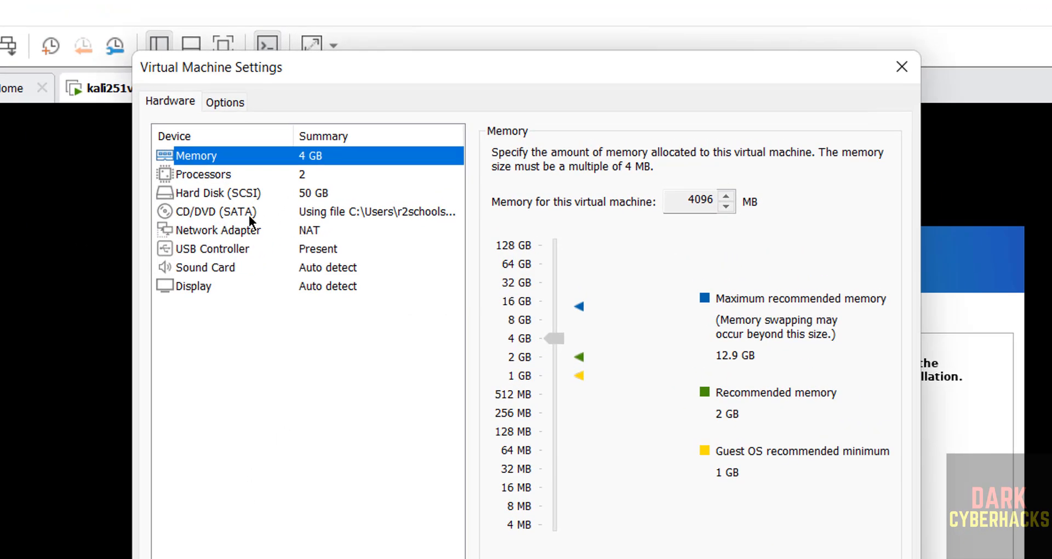
pyautogui.click(249, 214)
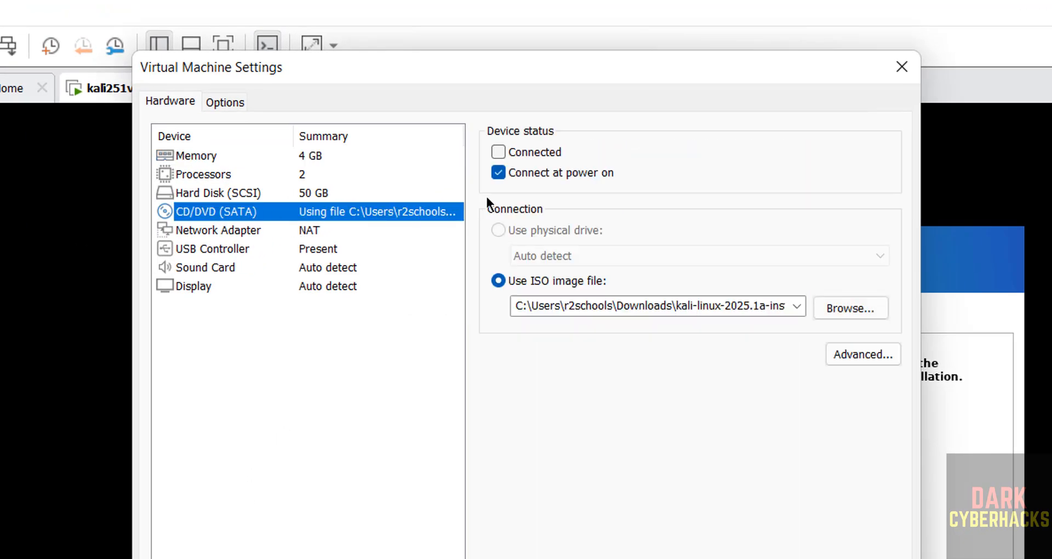
pyautogui.click(501, 170)
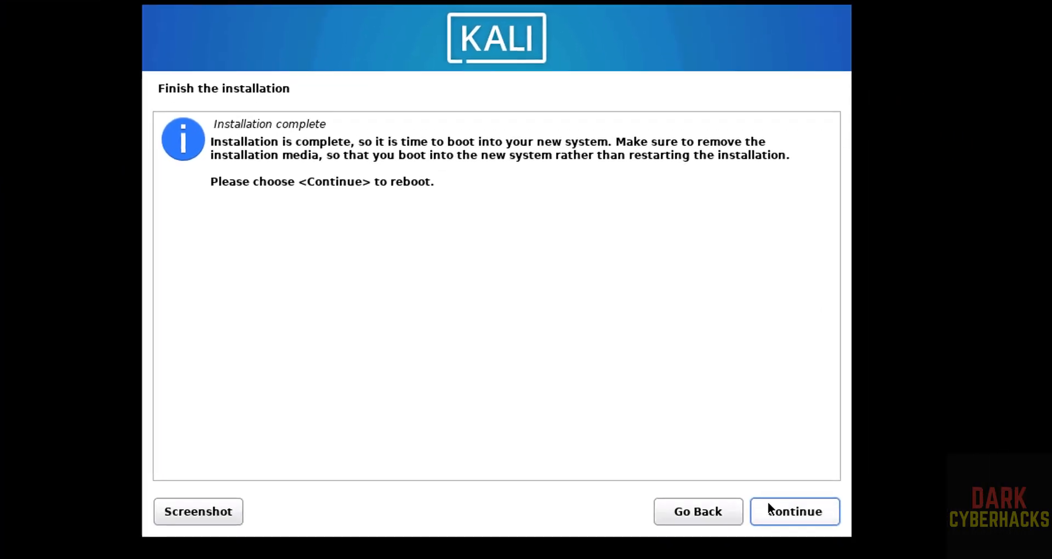
# Finish the installation and reboot into the new Kali system.
pyautogui.click(778, 517)
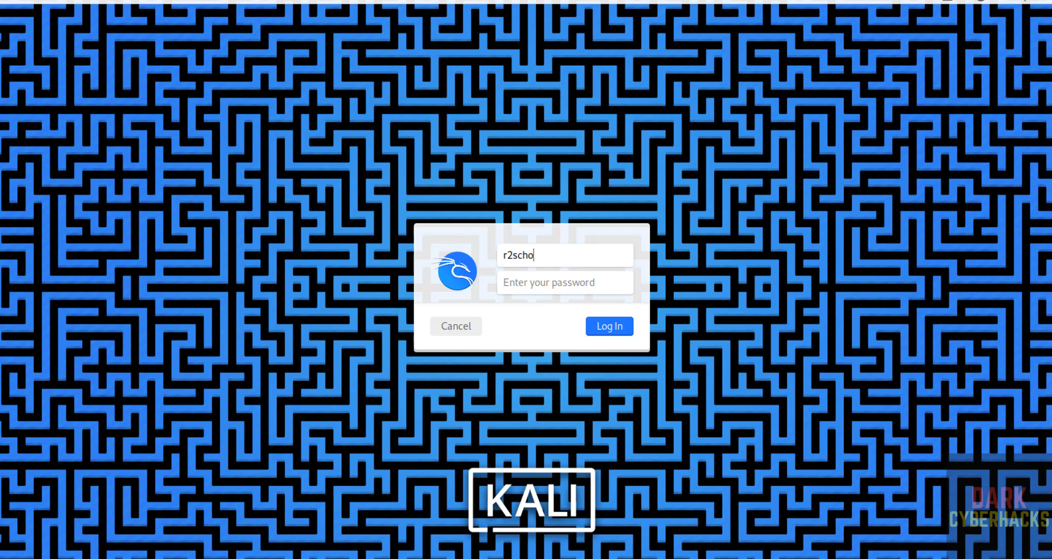
# Log in with the account password and switch the VM to full screen.
pyautogui.press('Tab')
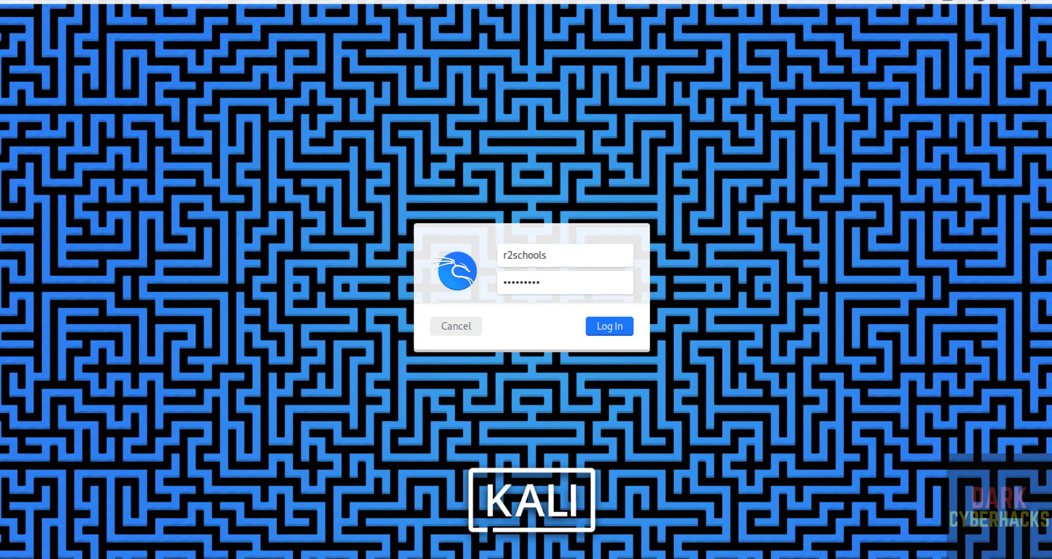
pyautogui.press('Return')
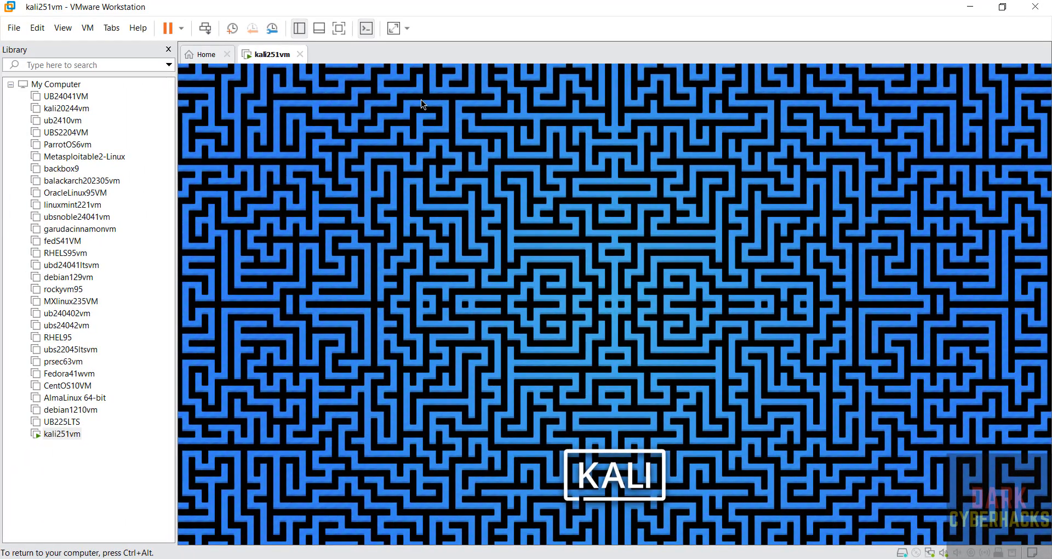
pyautogui.click(340, 29)
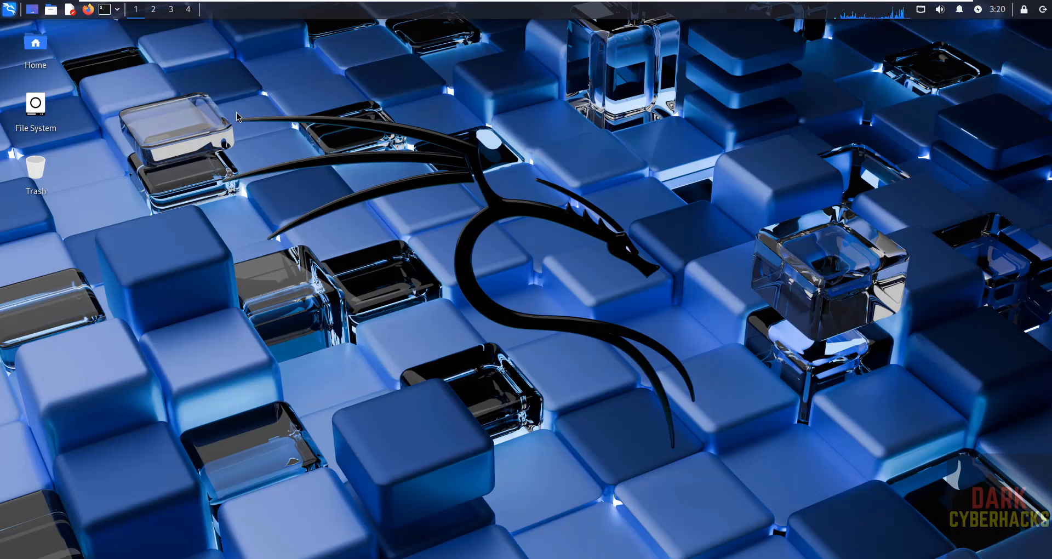
# Open a terminal, move it to the top left, and open its preferences.
pyautogui.click(107, 9)
pyautogui.moveTo(290, 64); pyautogui.dragTo(209, 34)
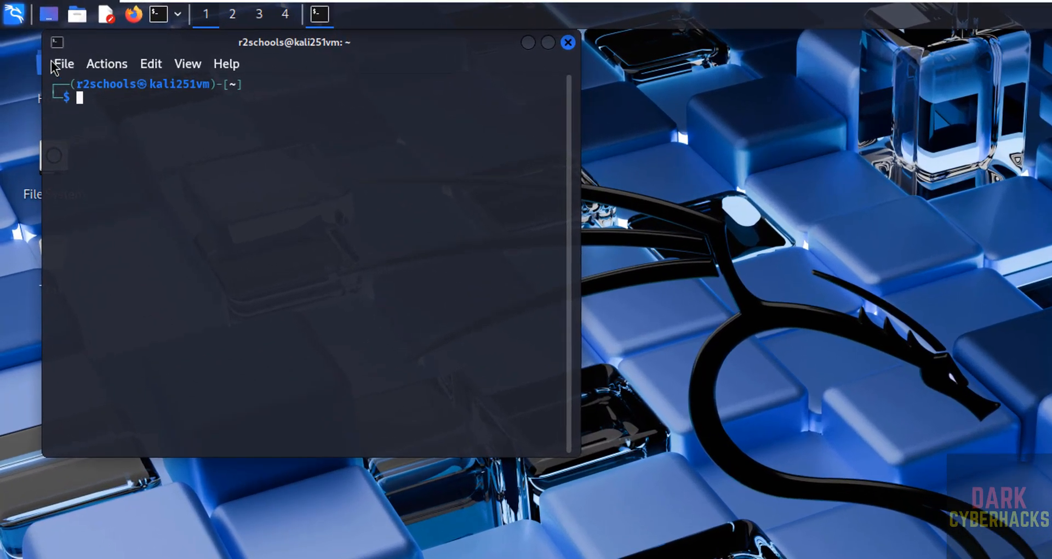
pyautogui.click(55, 67)
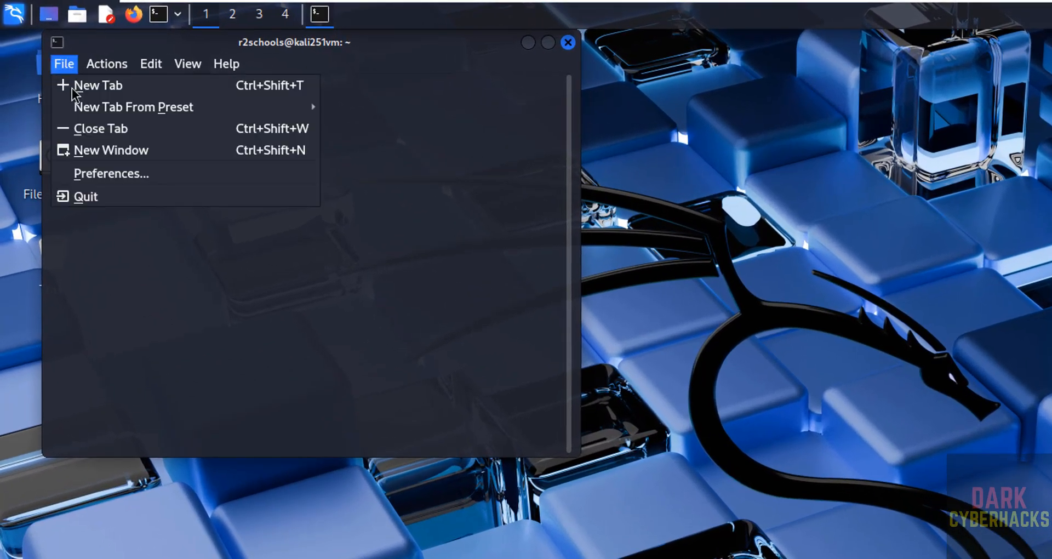
pyautogui.click(113, 177)
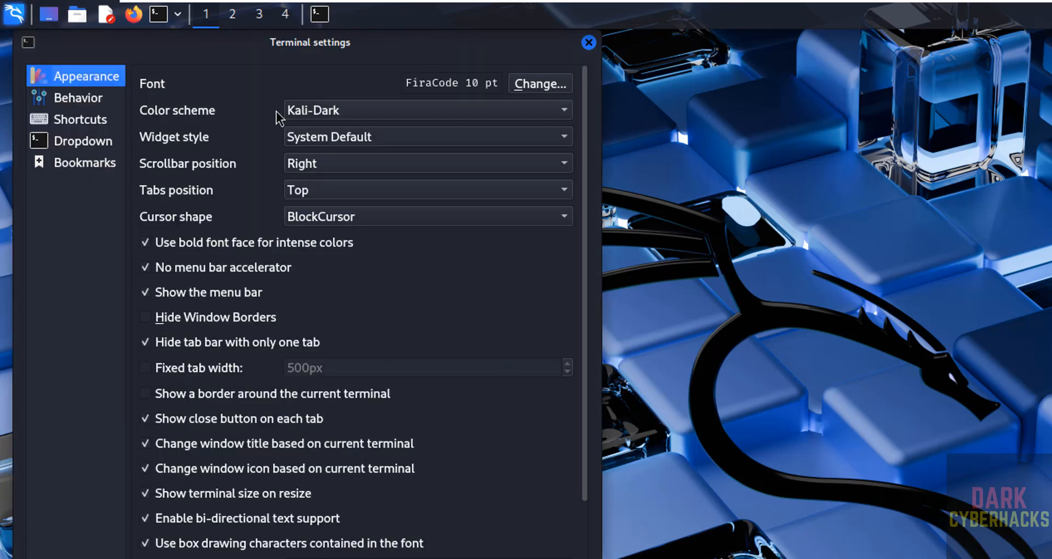
# Set the terminal font to Fira Code 14 pt and enlarge the window to 69 x 22.
pyautogui.click(542, 85)
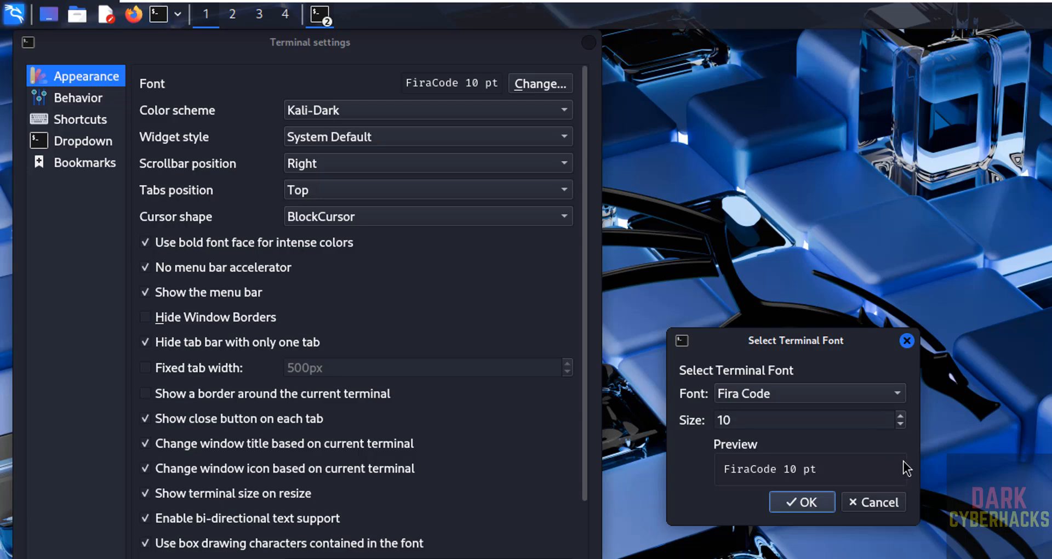
pyautogui.click(901, 420)
pyautogui.click(901, 420)
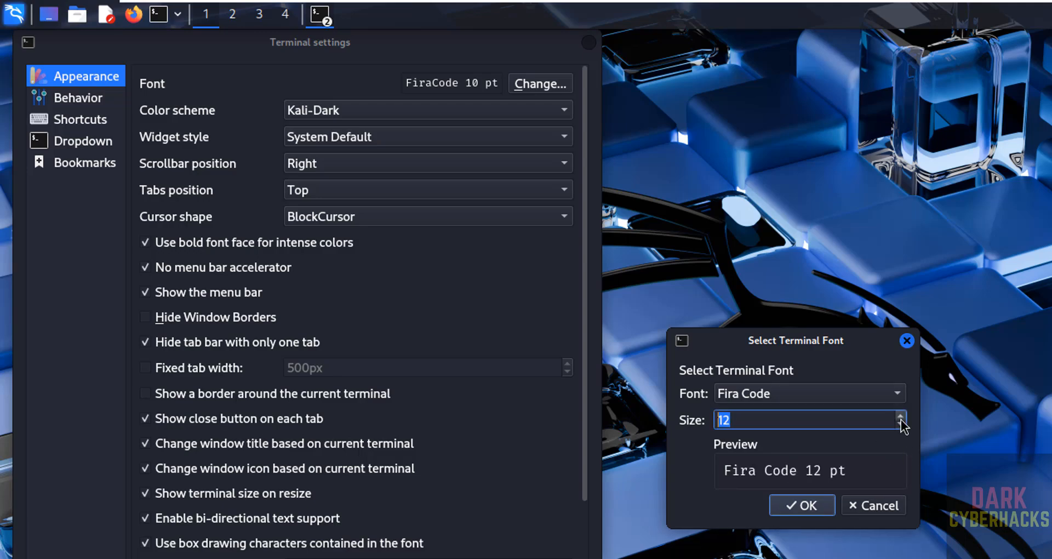
pyautogui.click(900, 420)
pyautogui.click(901, 420)
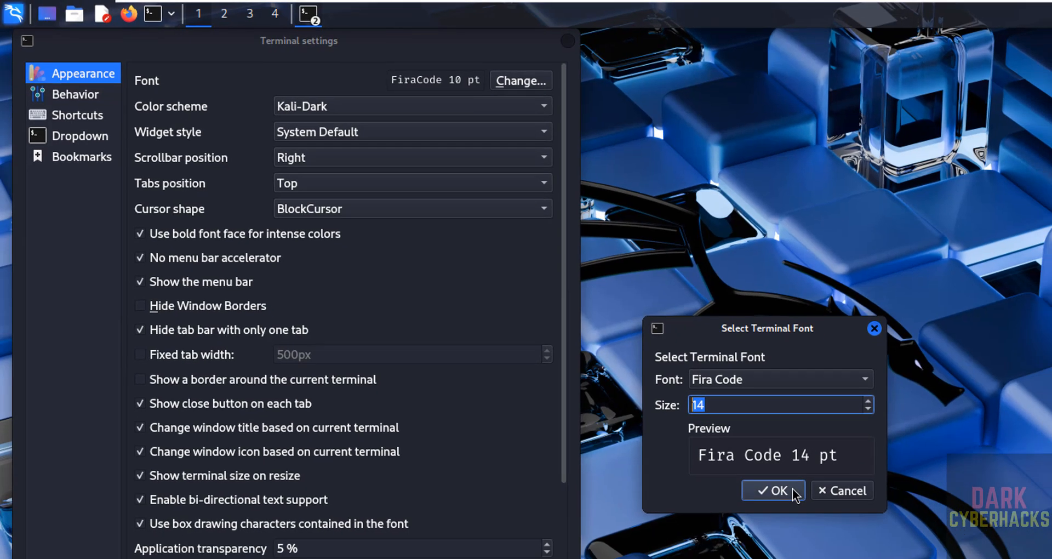
pyautogui.click(801, 506)
pyautogui.click(469, 537)
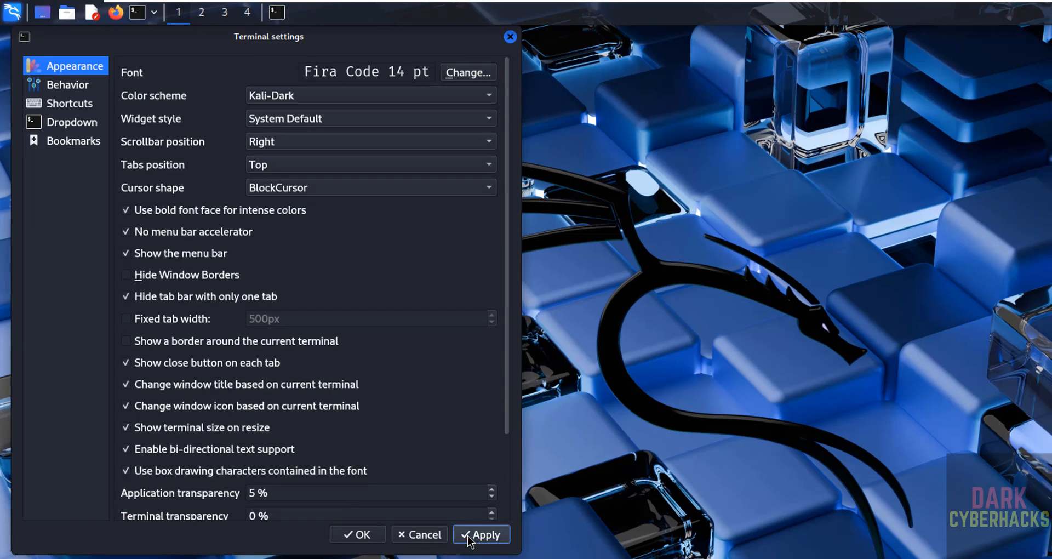
pyautogui.click(509, 37)
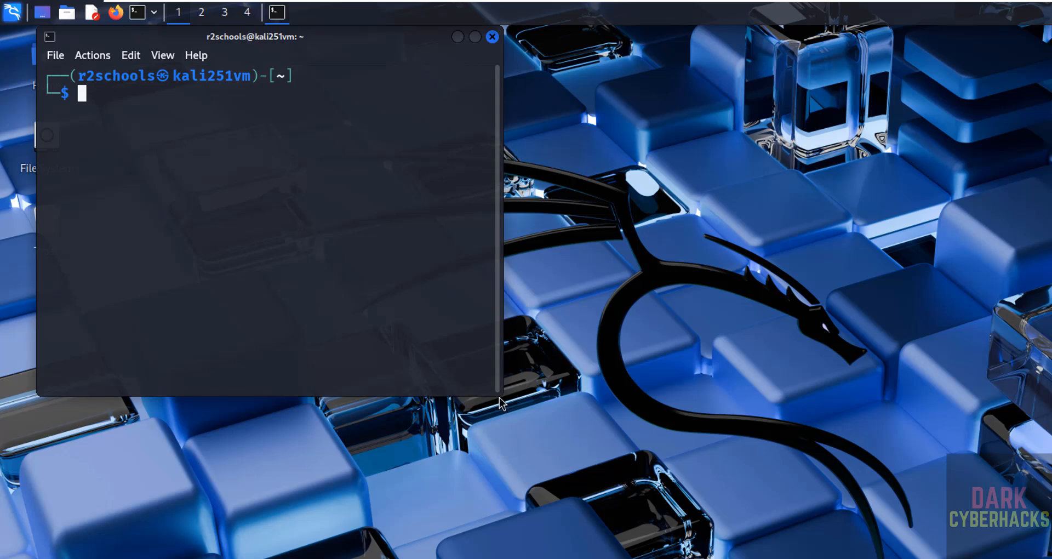
pyautogui.moveTo(496, 391); pyautogui.dragTo(654, 455)
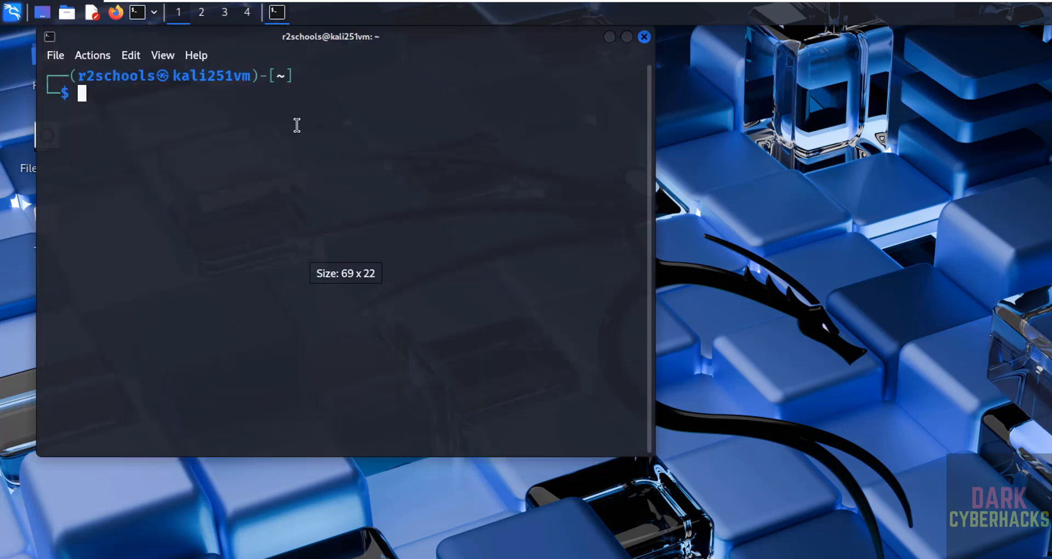
pyautogui.click(11, 12)
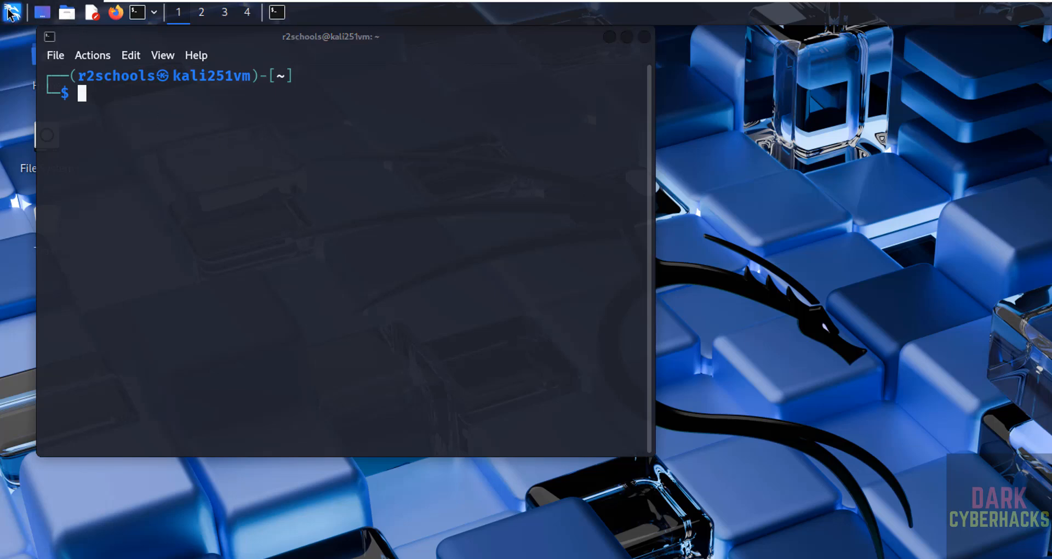
pyautogui.click(11, 12)
pyautogui.click(11, 12)
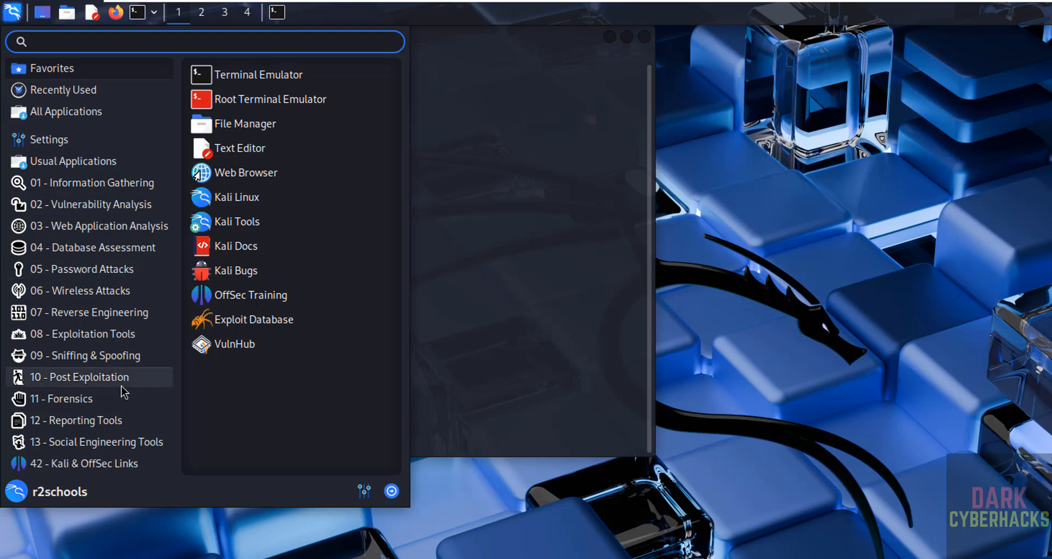
pyautogui.moveTo(109, 189)
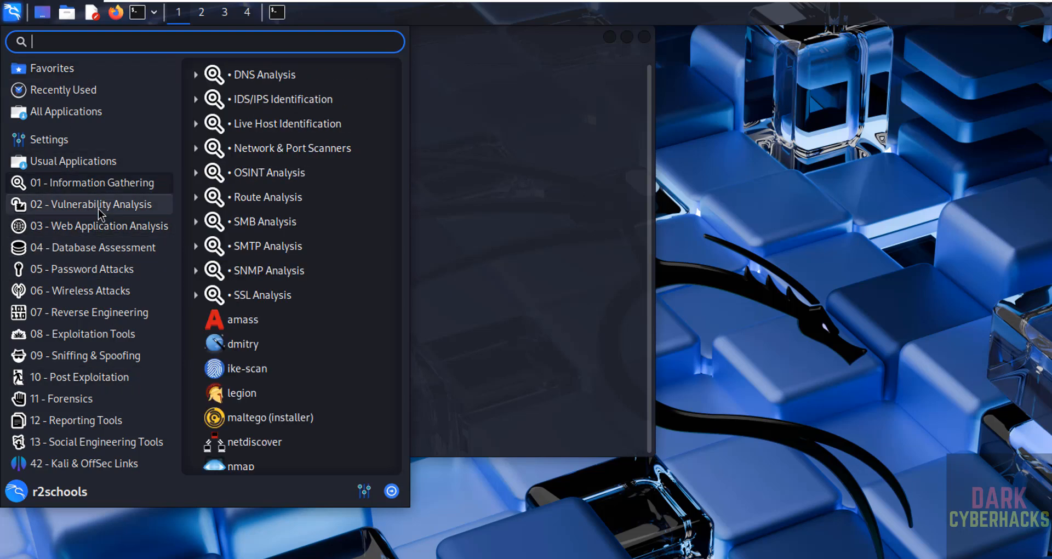
pyautogui.moveTo(100, 318)
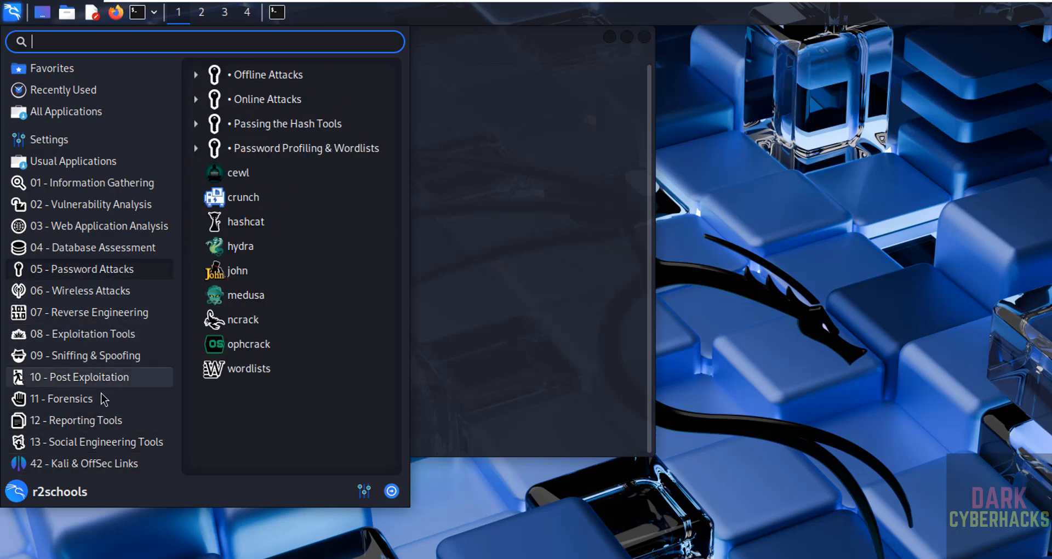
pyautogui.moveTo(132, 343)
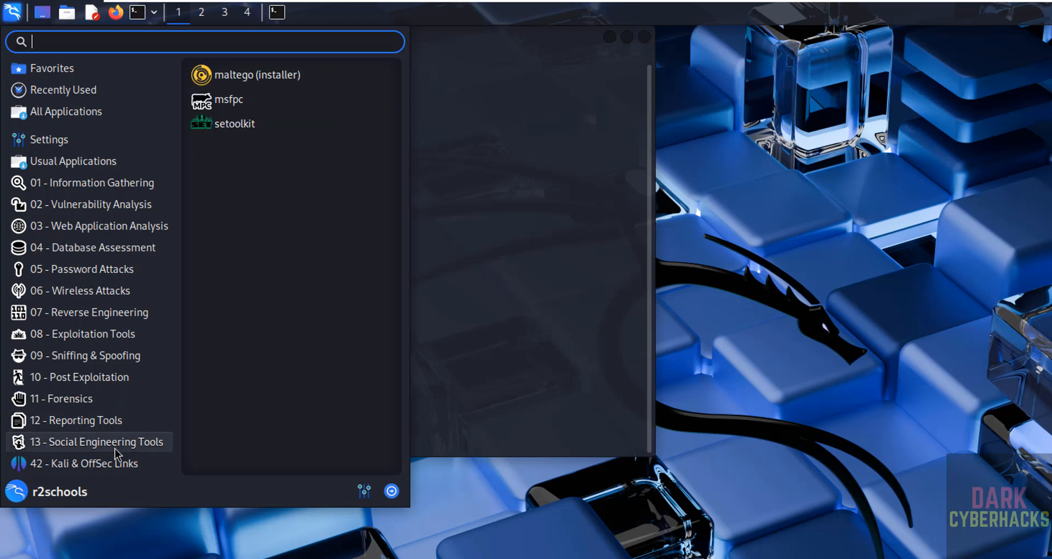
pyautogui.click(519, 169)
# Display /etc/os-release with more to confirm Kali 2025.1, then clear the screen.
pyautogui.write('mo')
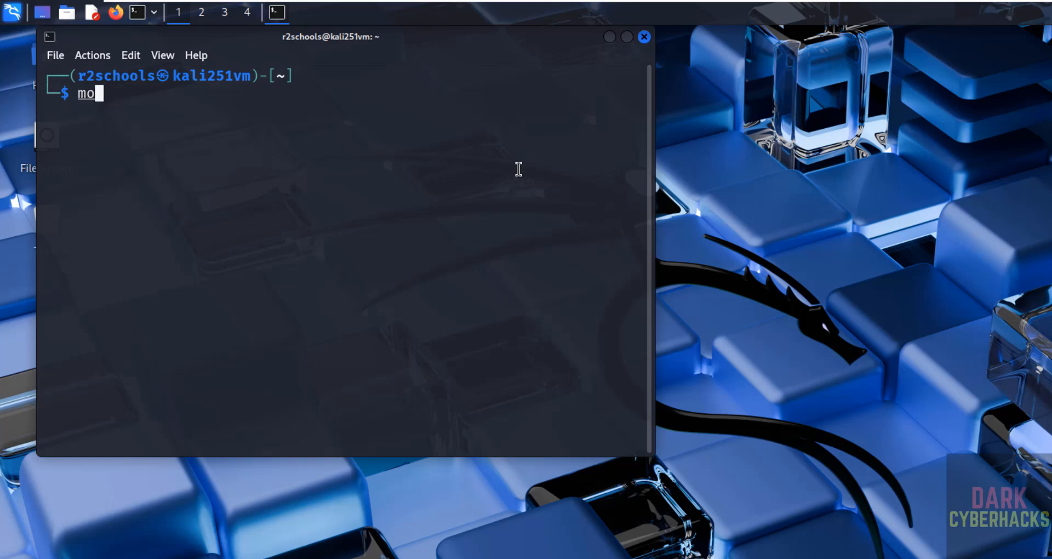
pyautogui.write('e')
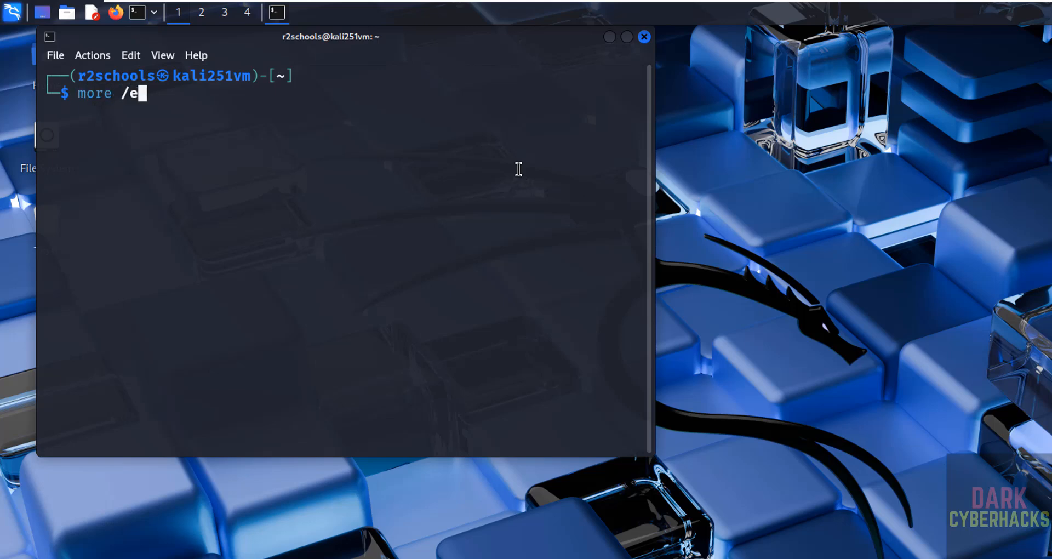
pyautogui.write('e /etc/os-release')
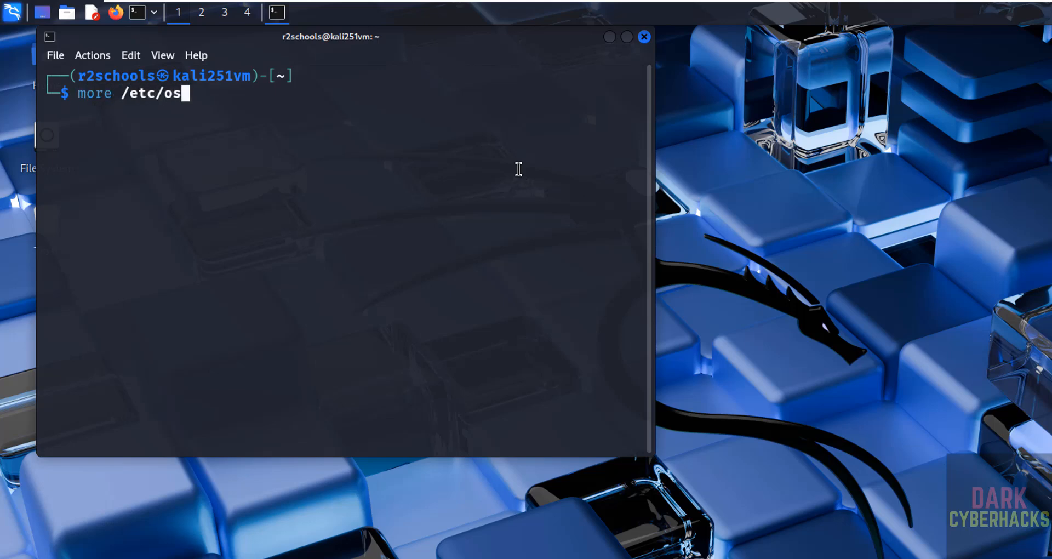
pyautogui.press('Return')
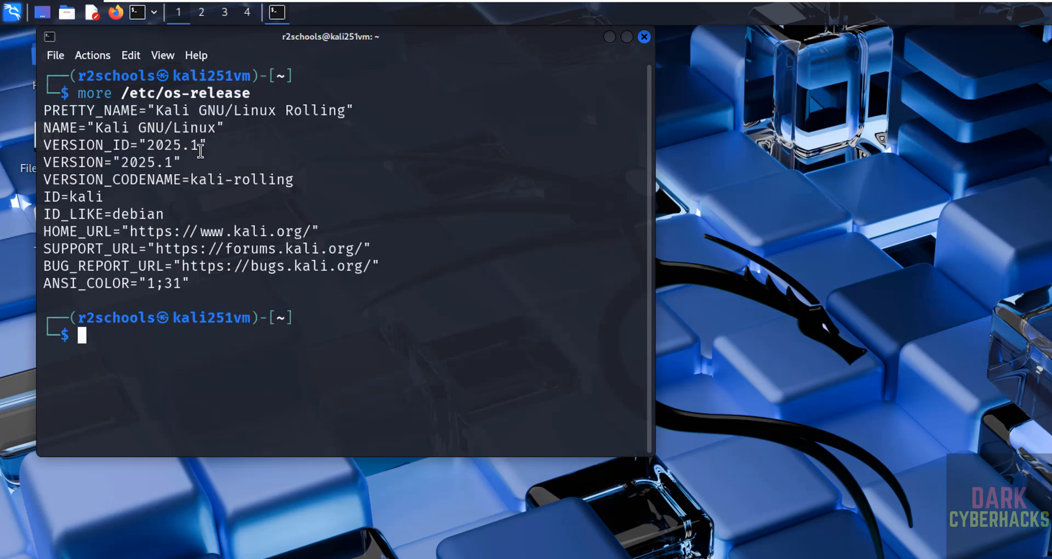
pyautogui.hotkey('ctrl', 'l')
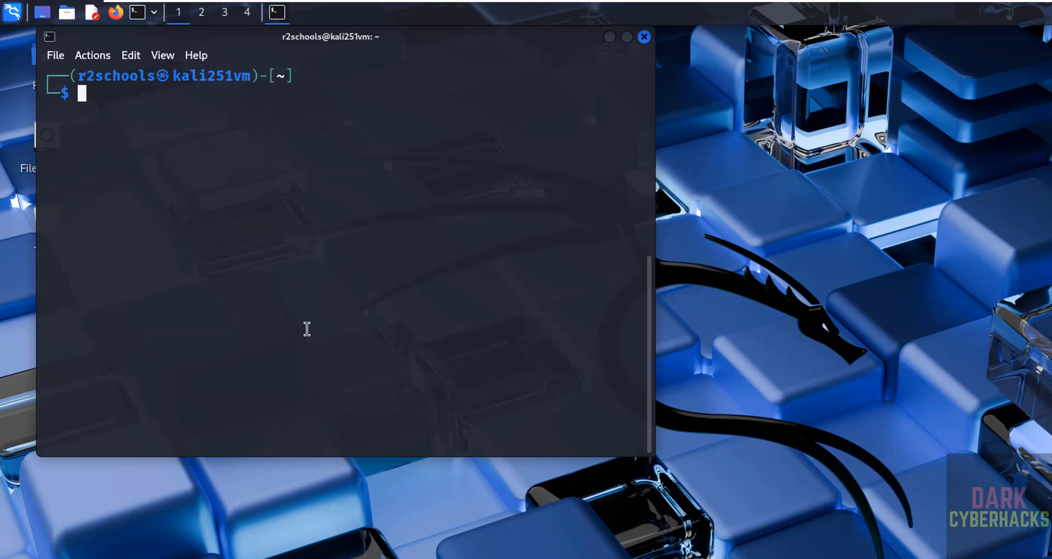
# Run ifconfig to check the guest IP 192.168.106.203, then clear the screen.
pyautogui.write('ifcon')
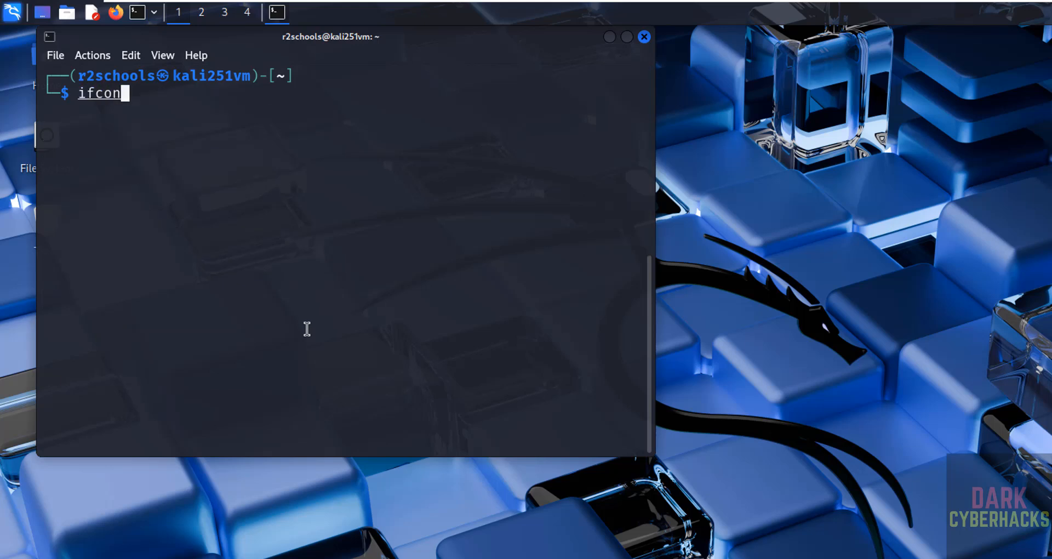
pyautogui.write('fig')
pyautogui.press('Return')
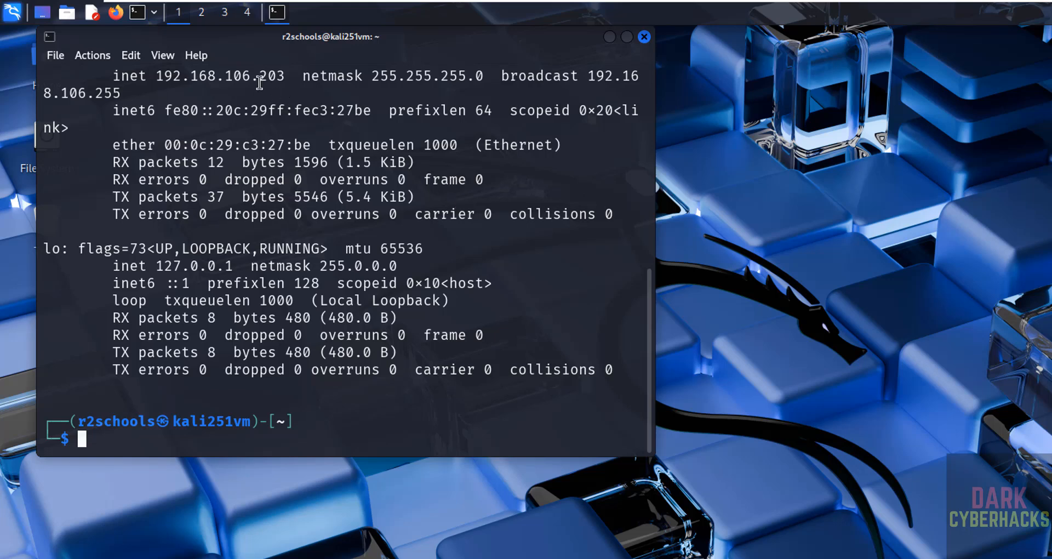
pyautogui.tripleClick(247, 71)
pyautogui.click(254, 143)
pyautogui.hotkey('ctrl', 'l')
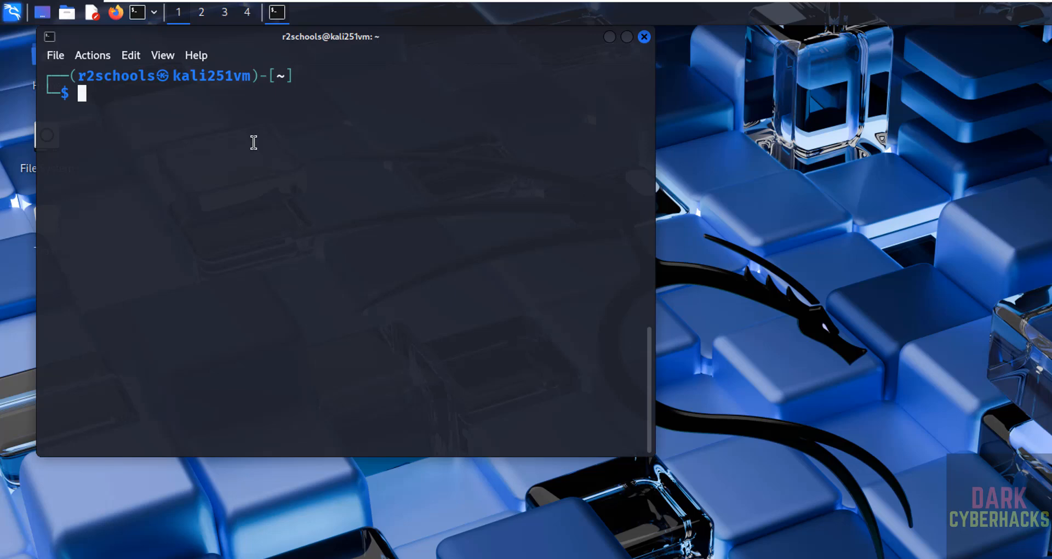
# Run 'sudo apt update && sudo apt upgrade' at the QTerminal prompt.
pyautogui.write('SUD')
pyautogui.press('BackSpace')
pyautogui.press('BackSpace')
pyautogui.press('BackSpace')
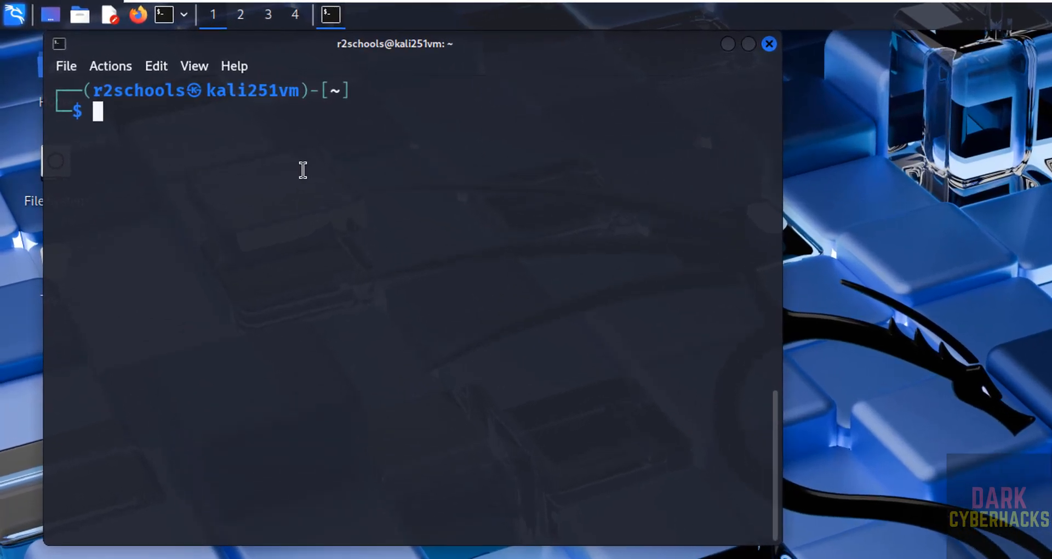
pyautogui.write('sudo apt u')
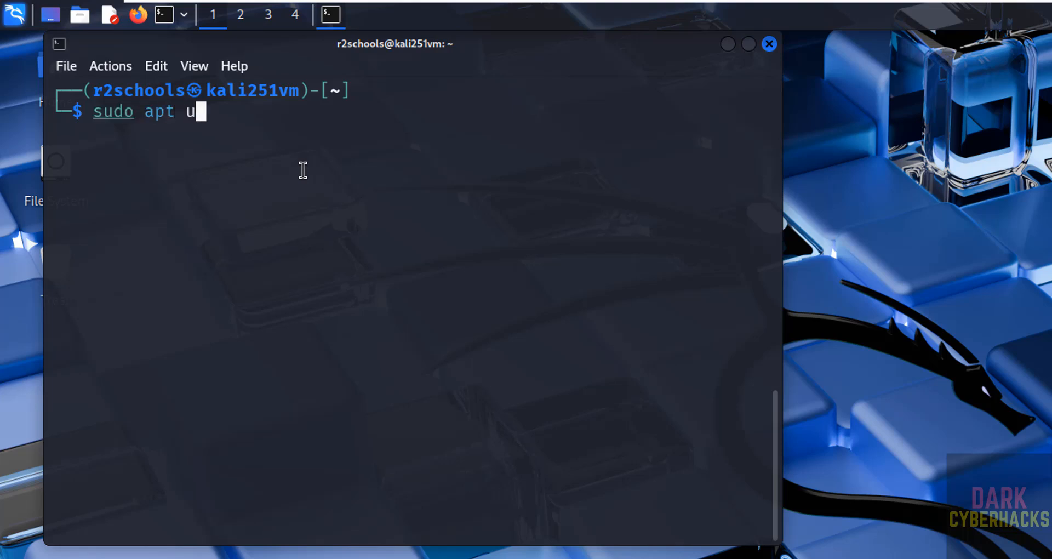
pyautogui.write('pdate && ')
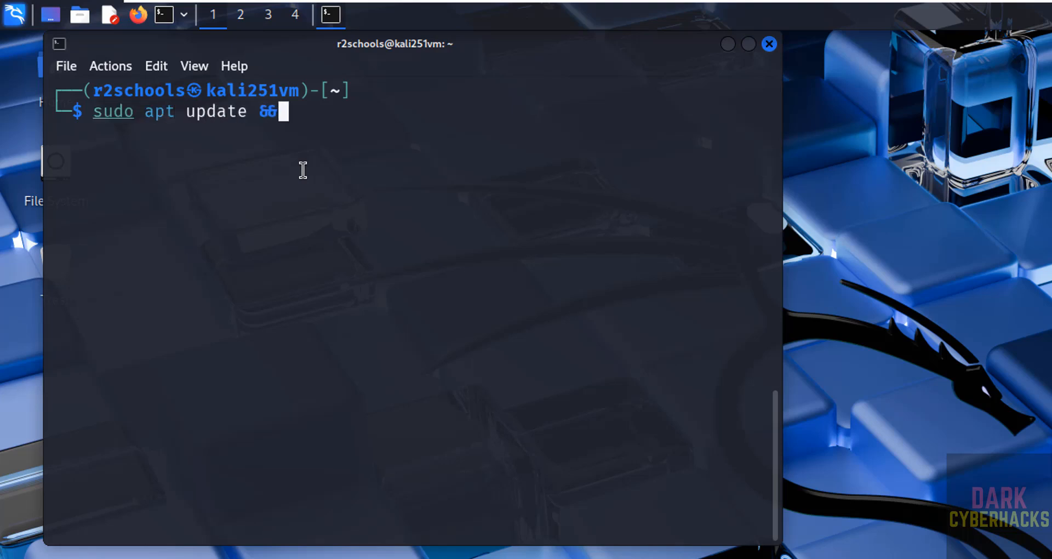
pyautogui.write('sudo a')
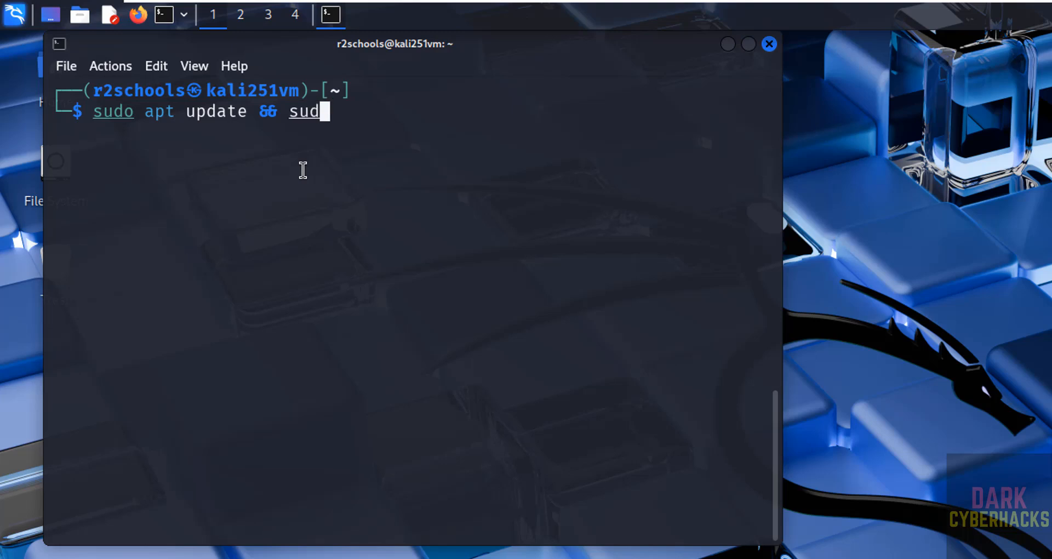
pyautogui.write('pt yp')
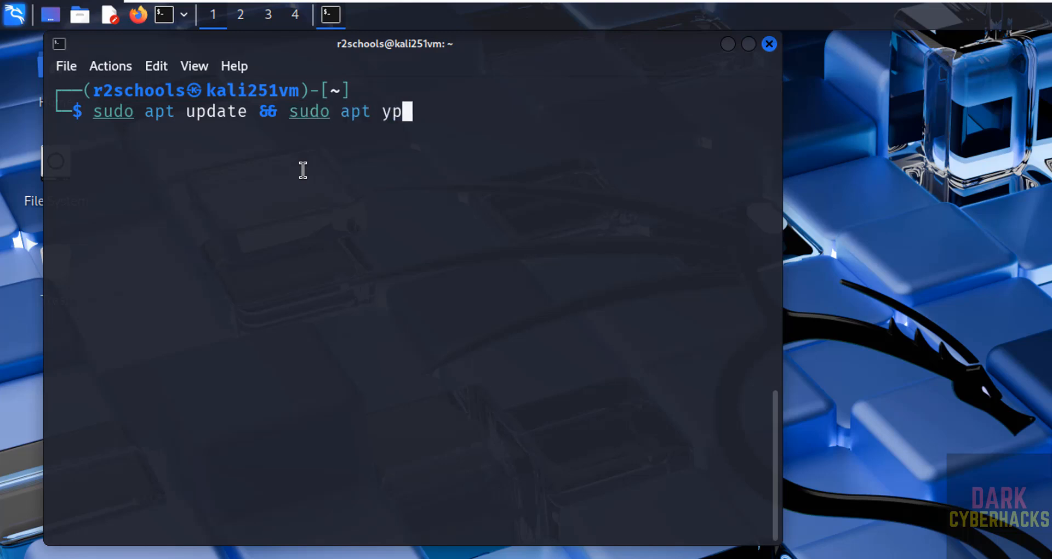
pyautogui.press('BackSpace')
pyautogui.press('BackSpace')
pyautogui.write('upgrade')
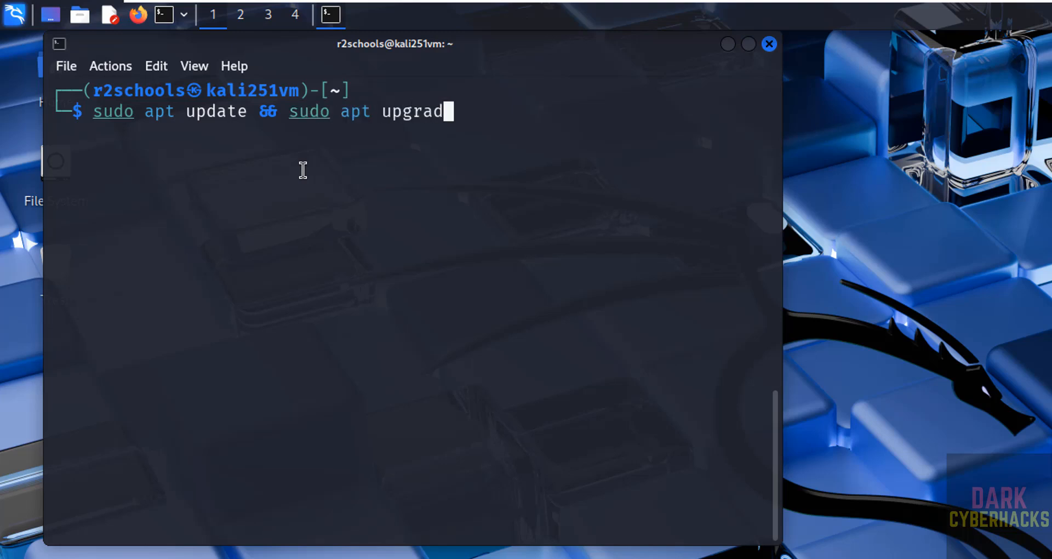
pyautogui.press('Return')
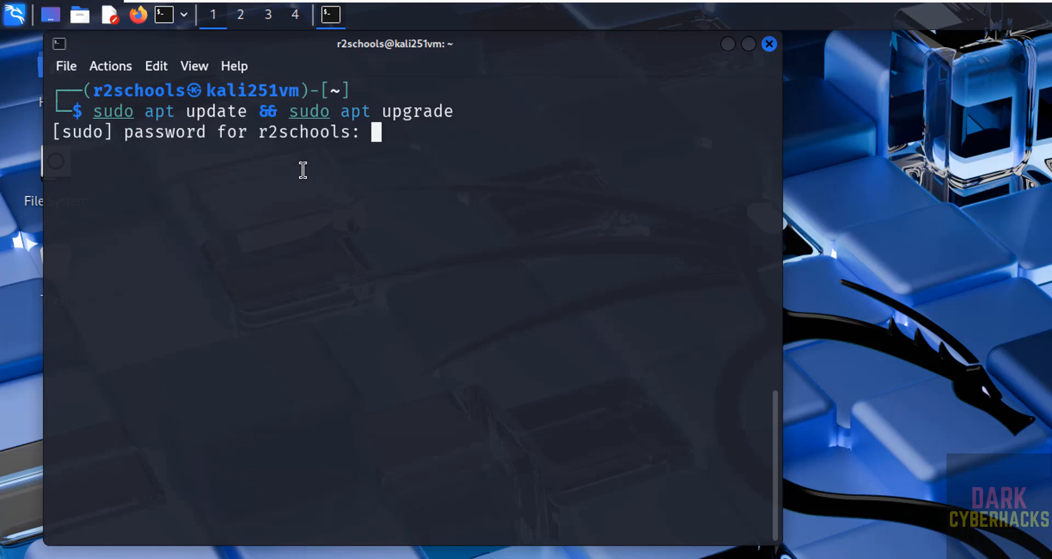
# Enter the sudo password and answer y to accept the 520 package upgrades (745 MB).
pyautogui.press('Return')
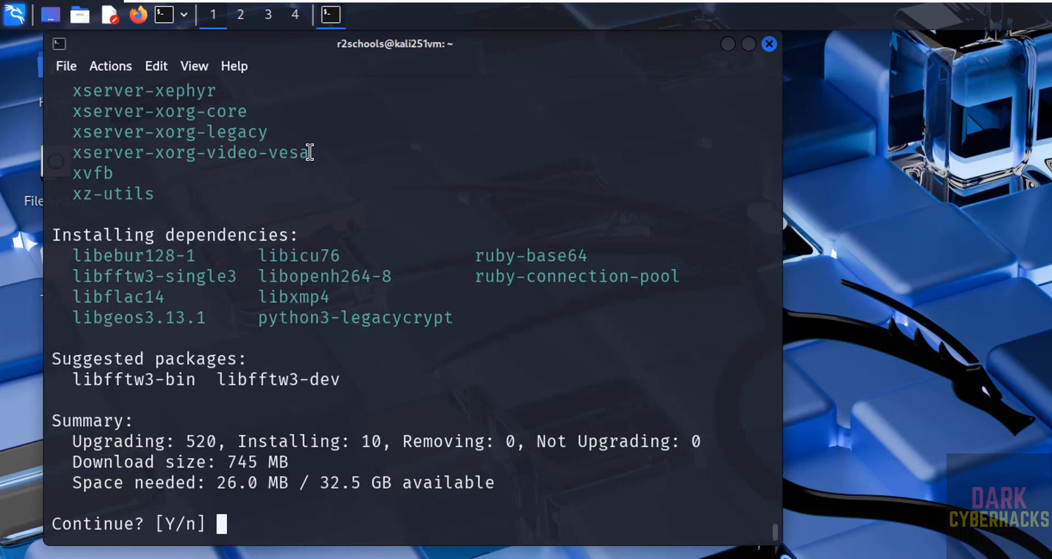
pyautogui.write('y')
pyautogui.press('Return')
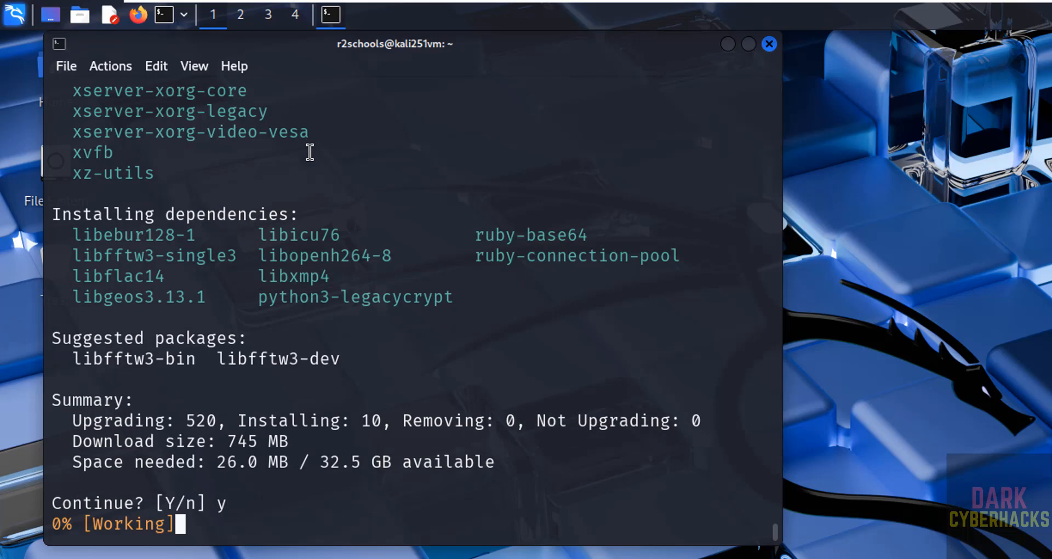